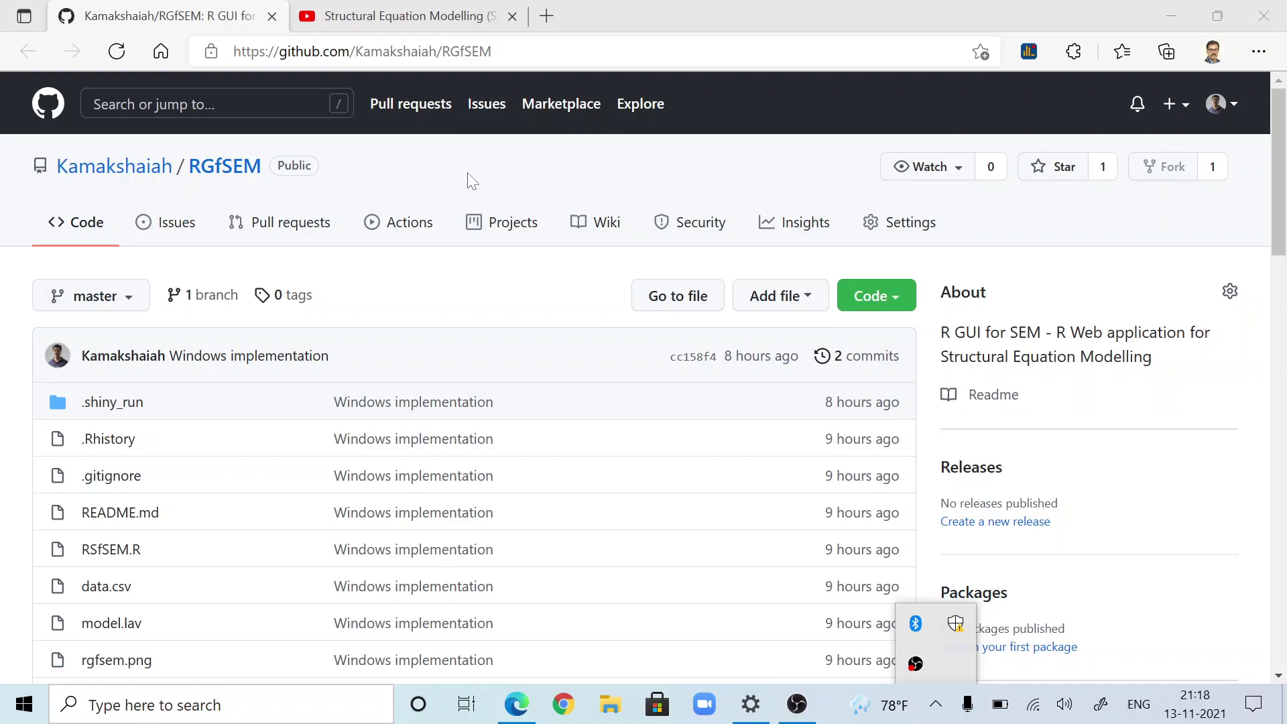
Look over the Structural Equation Modelling (SEM) video playlist and examine the RGfSEM repository's file list, highlighting RSfSEM.R.
key("ctrl+Tab")
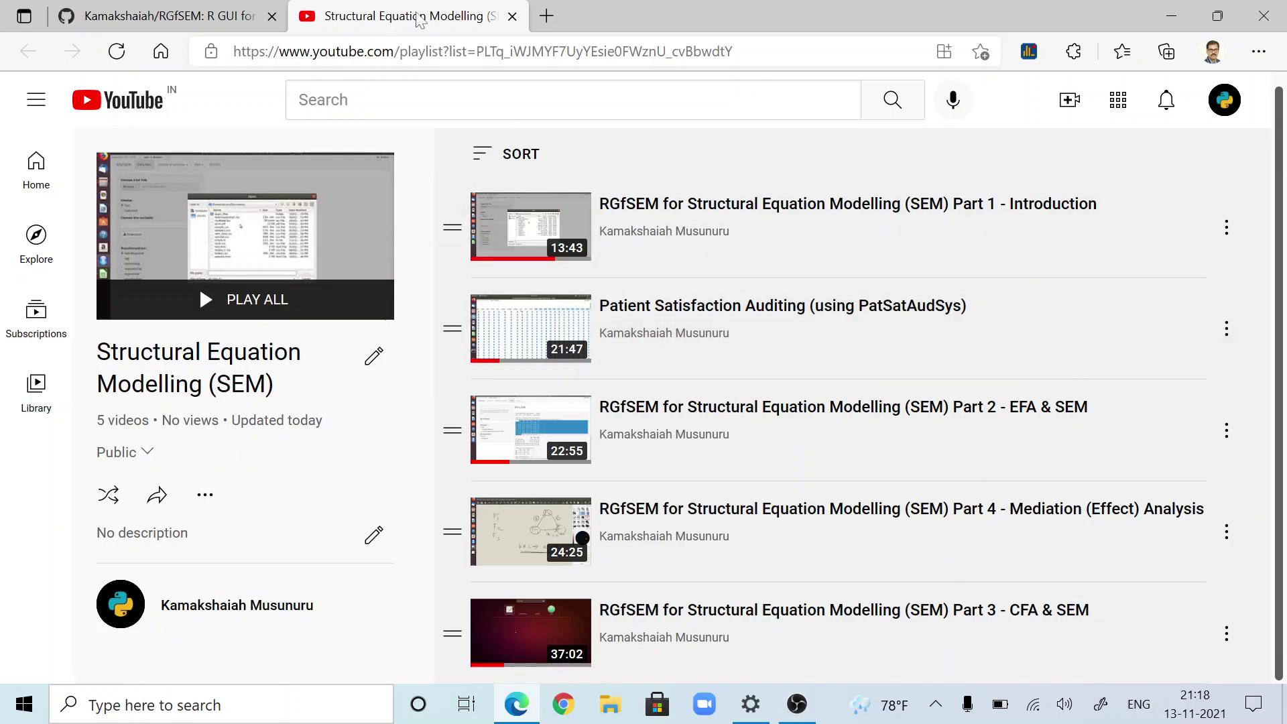
left_click(159, 15)
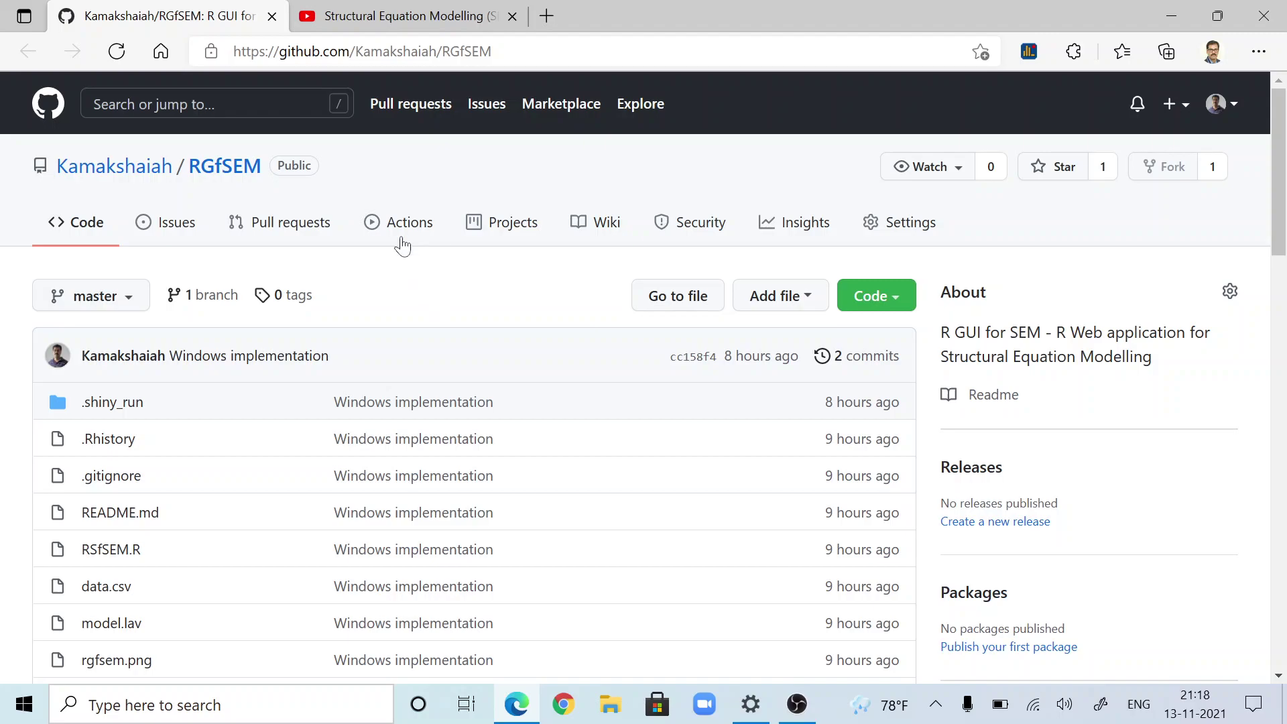
scroll(531, 461, "down", 4)
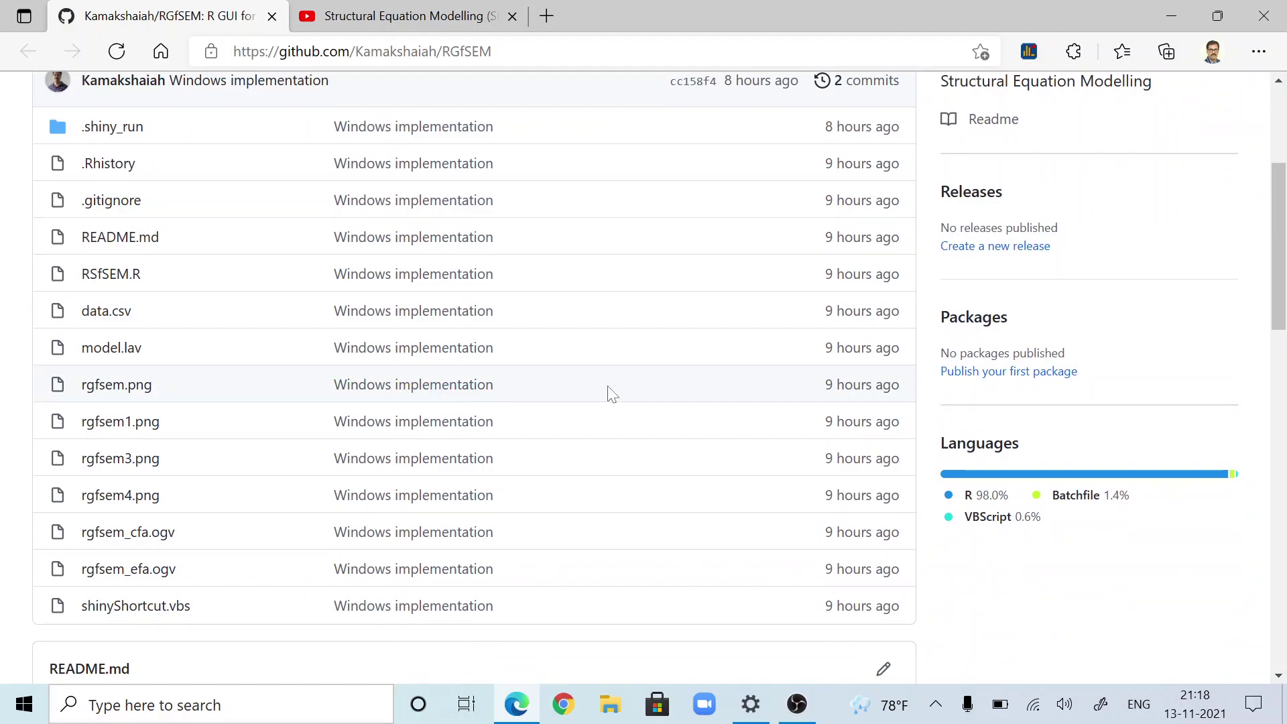
scroll(594, 376, "up", 4)
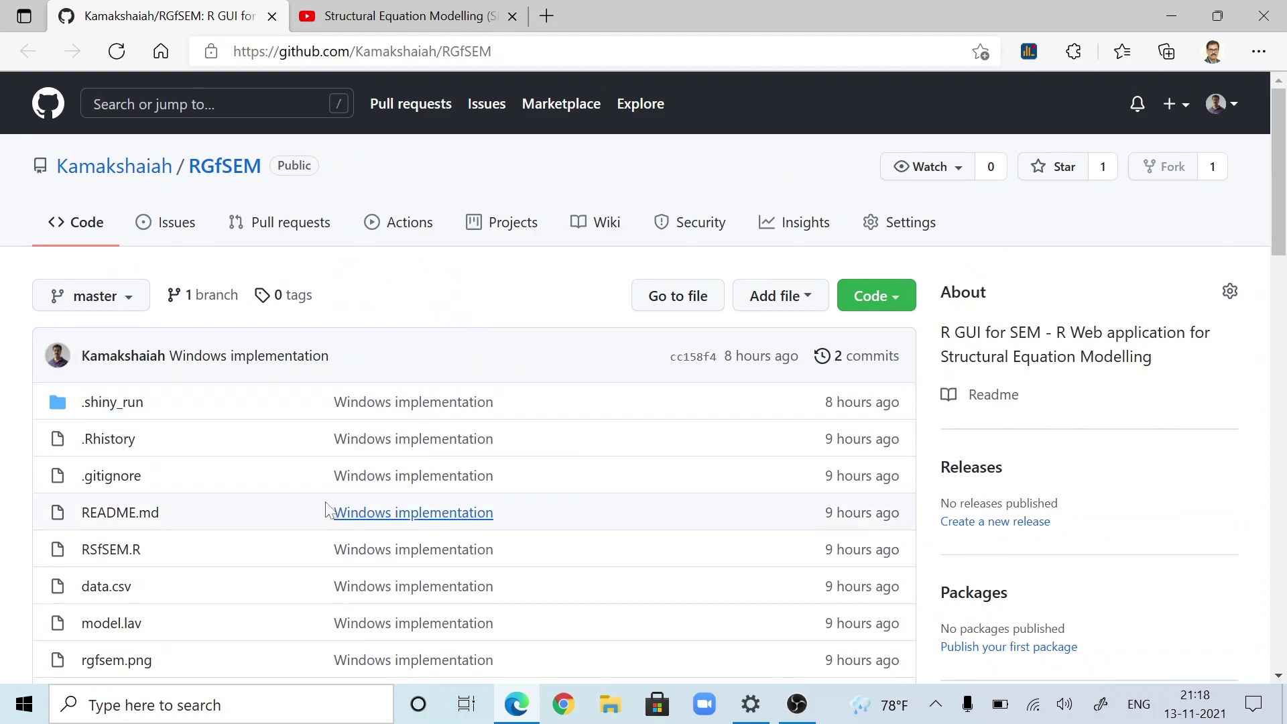
scroll(326, 509, "down", 4)
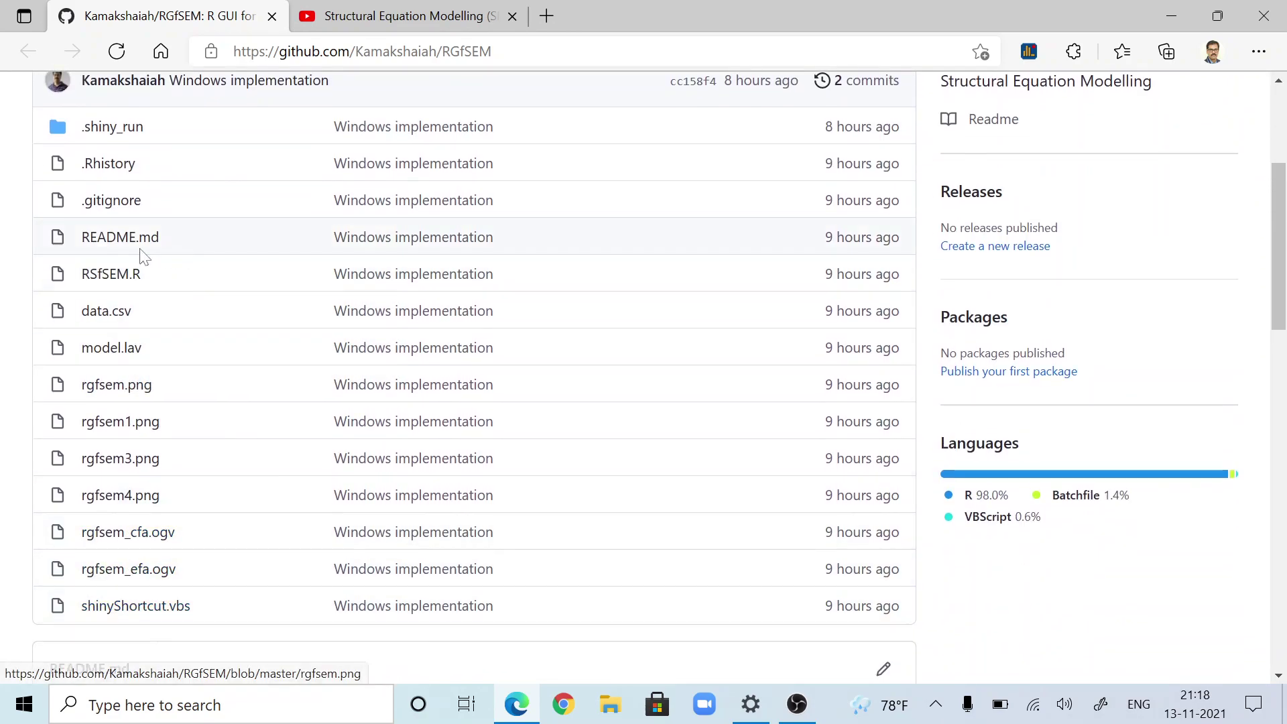
left_click_drag(137, 274, 70, 292)
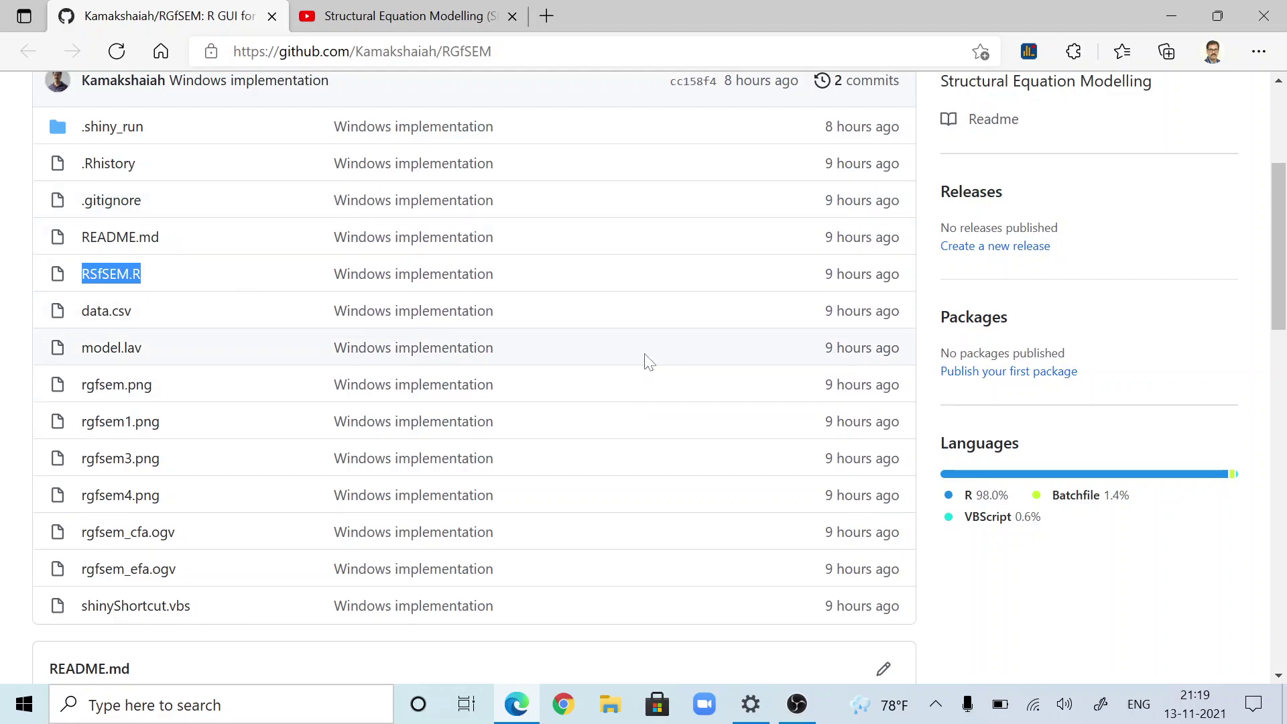
scroll(630, 402, "up", 5)
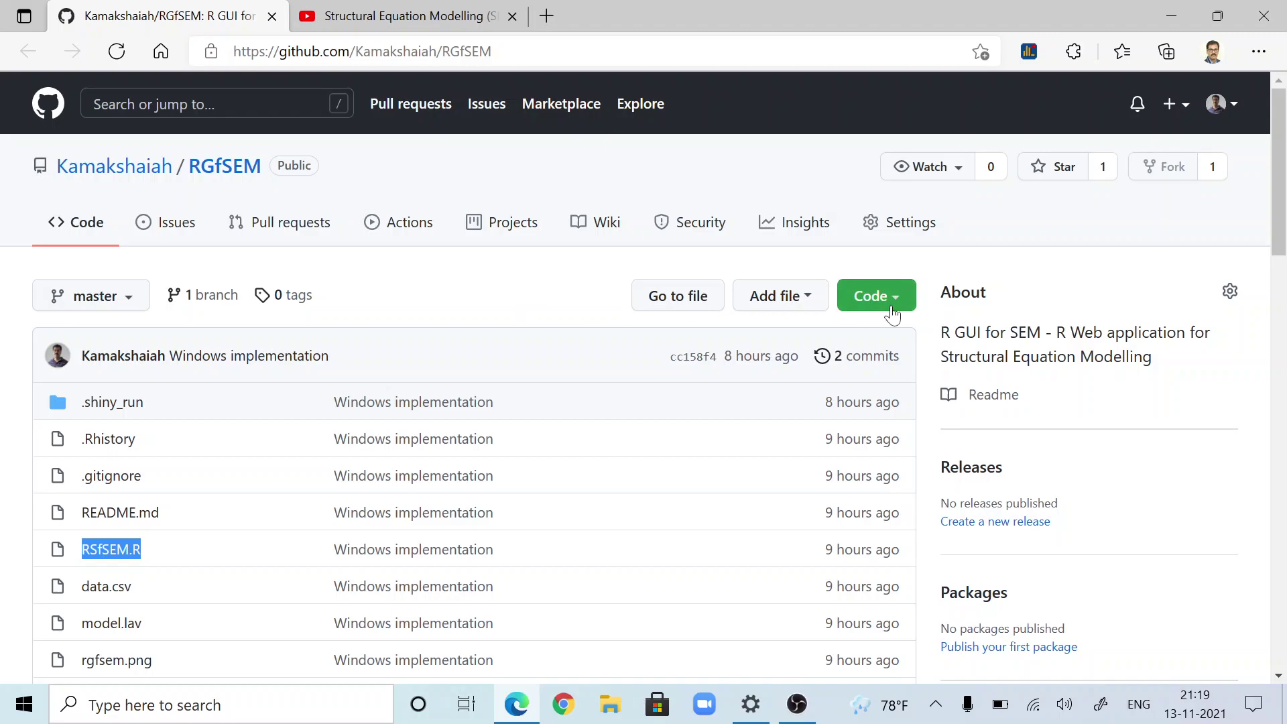
Download the RGfSEM repository as RGfSEM-master.zip into D:\Misc, overwriting the existing archive, and show it in its containing folder.
left_click(327, 54)
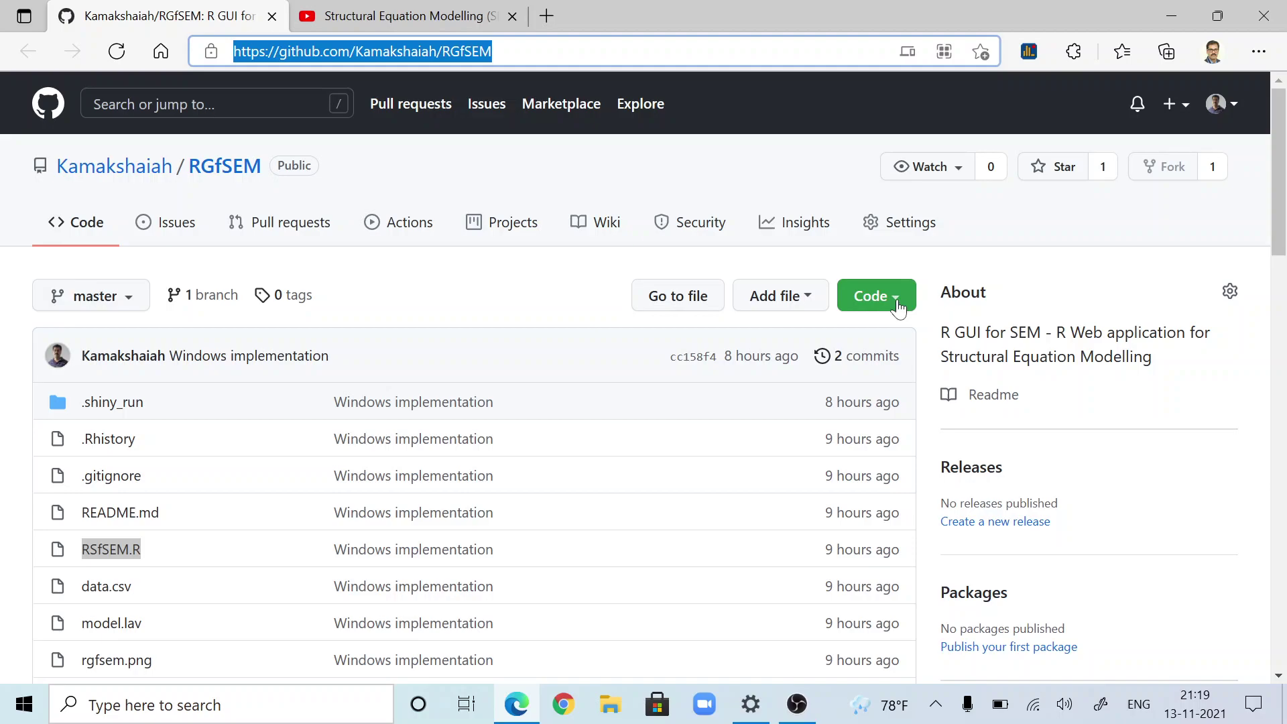
left_click(881, 304)
left_click(882, 303)
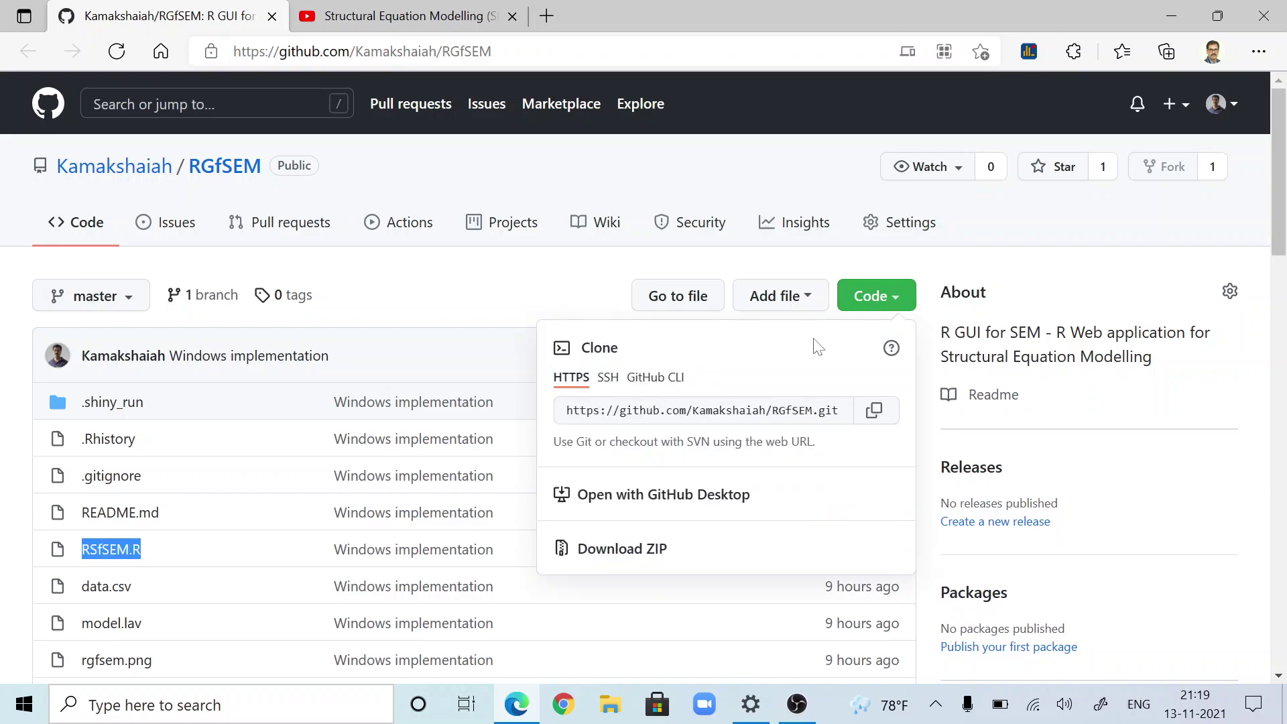
left_click(670, 562)
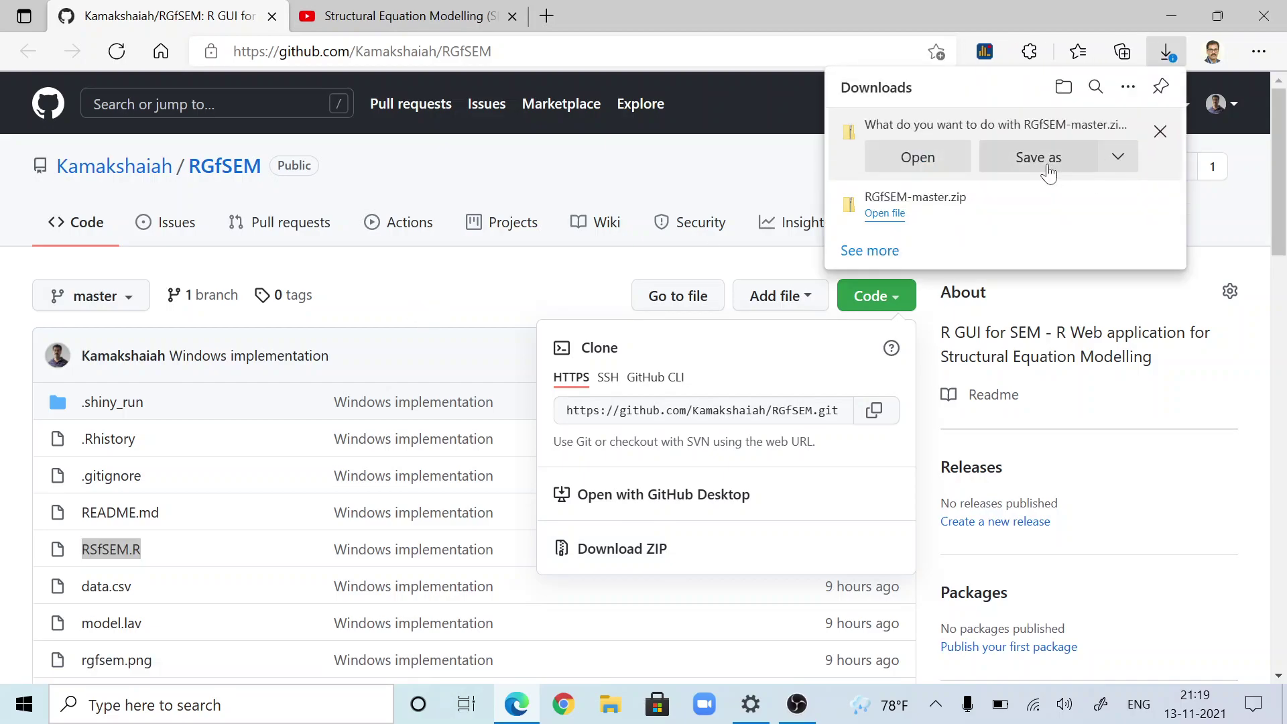
left_click(1038, 158)
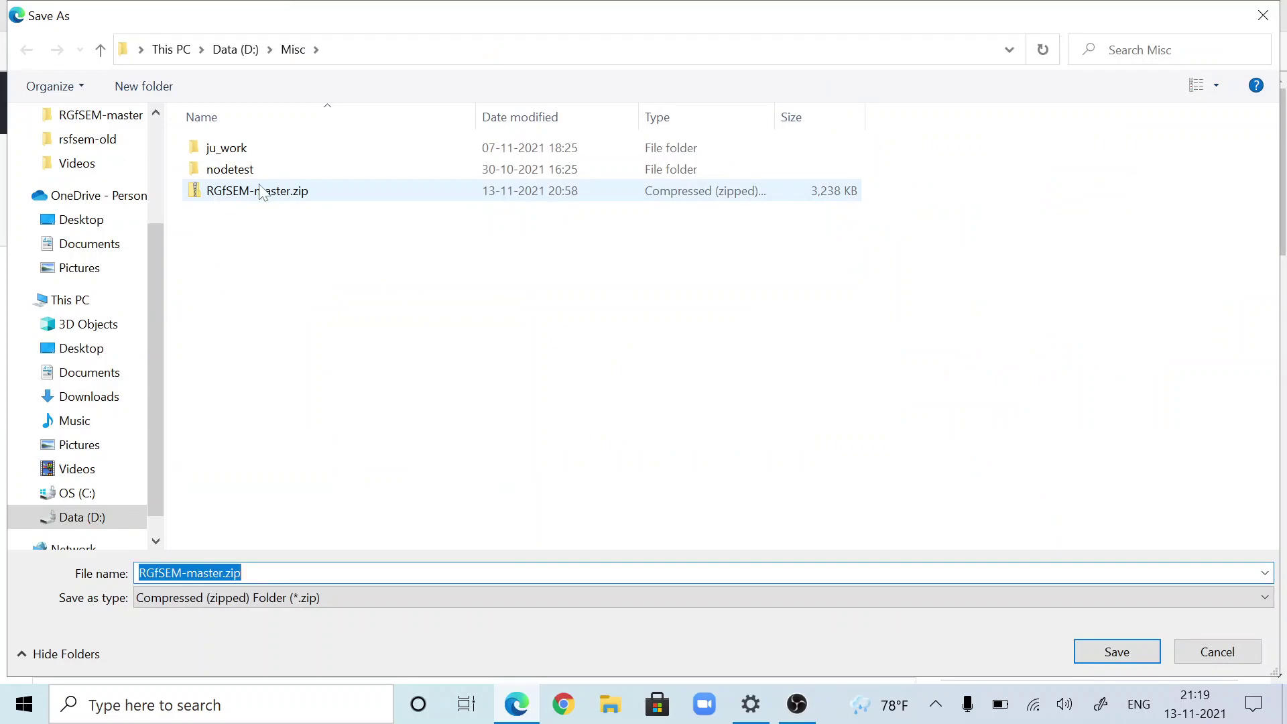
left_click(1106, 650)
left_click(701, 365)
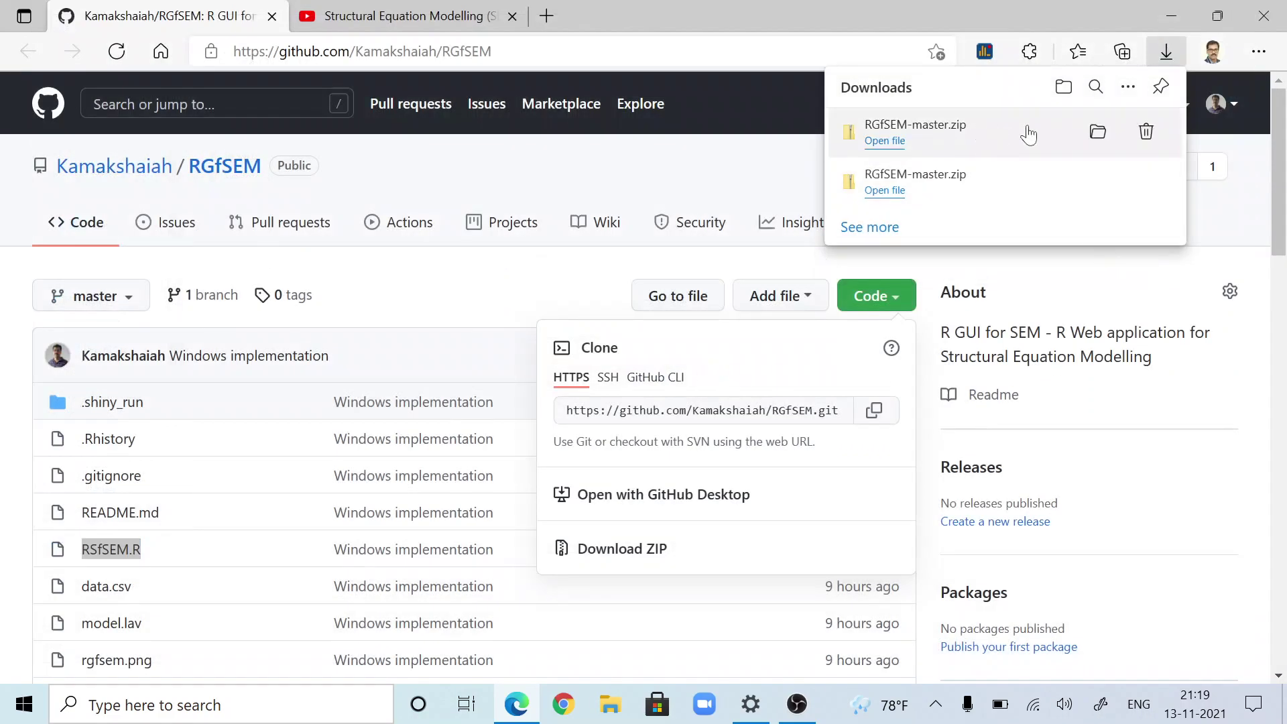
left_click(1098, 142)
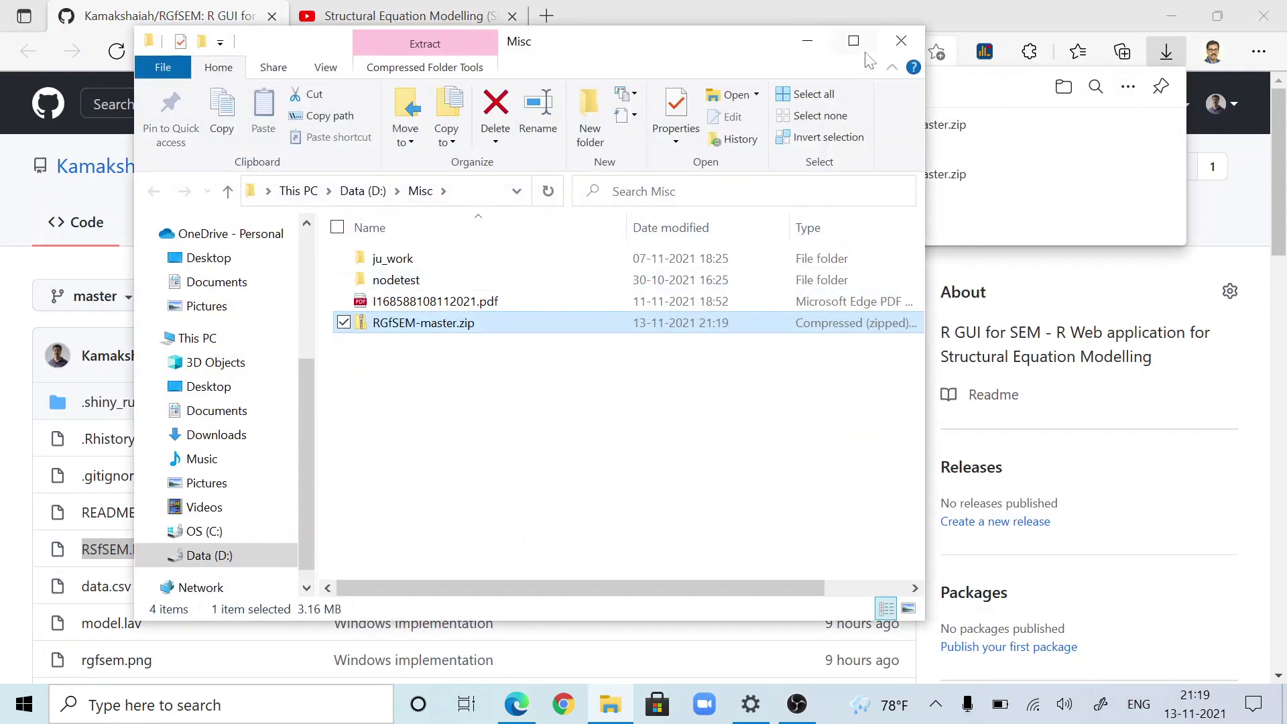
left_click(885, 32)
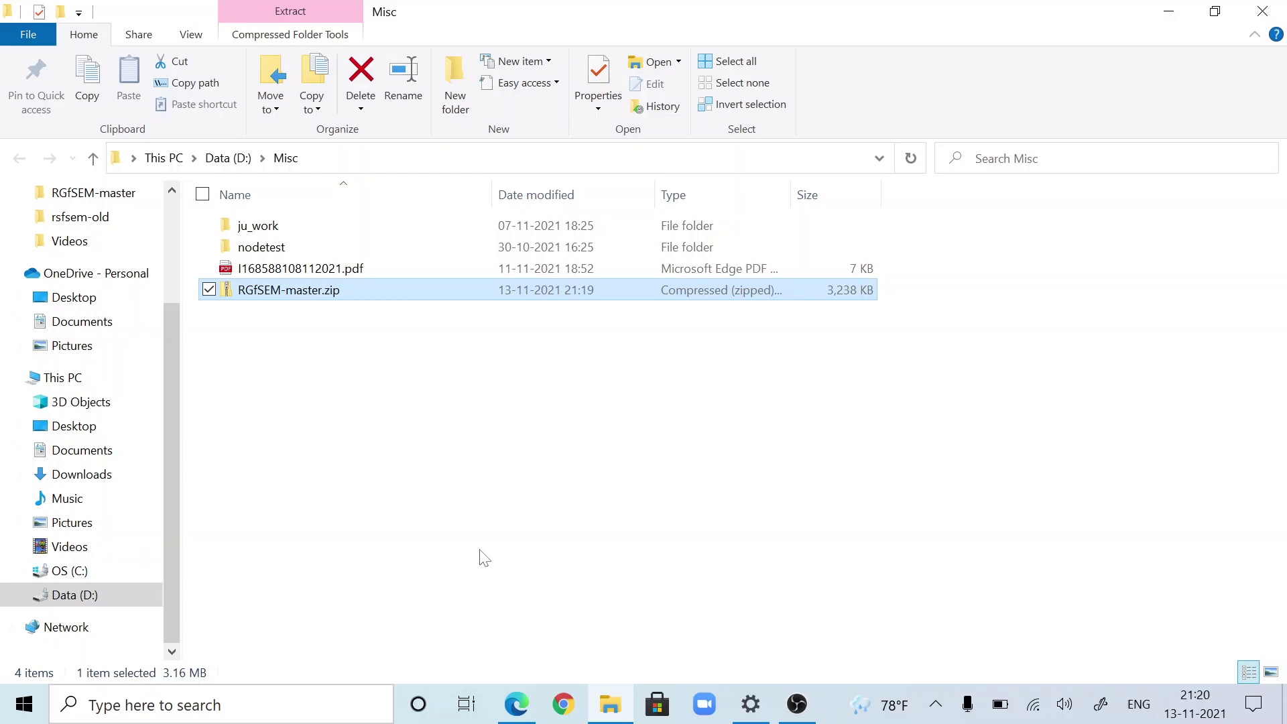
Look at the folders on the C: drive, return to the repository page and dismiss the clone options.
left_click(87, 573)
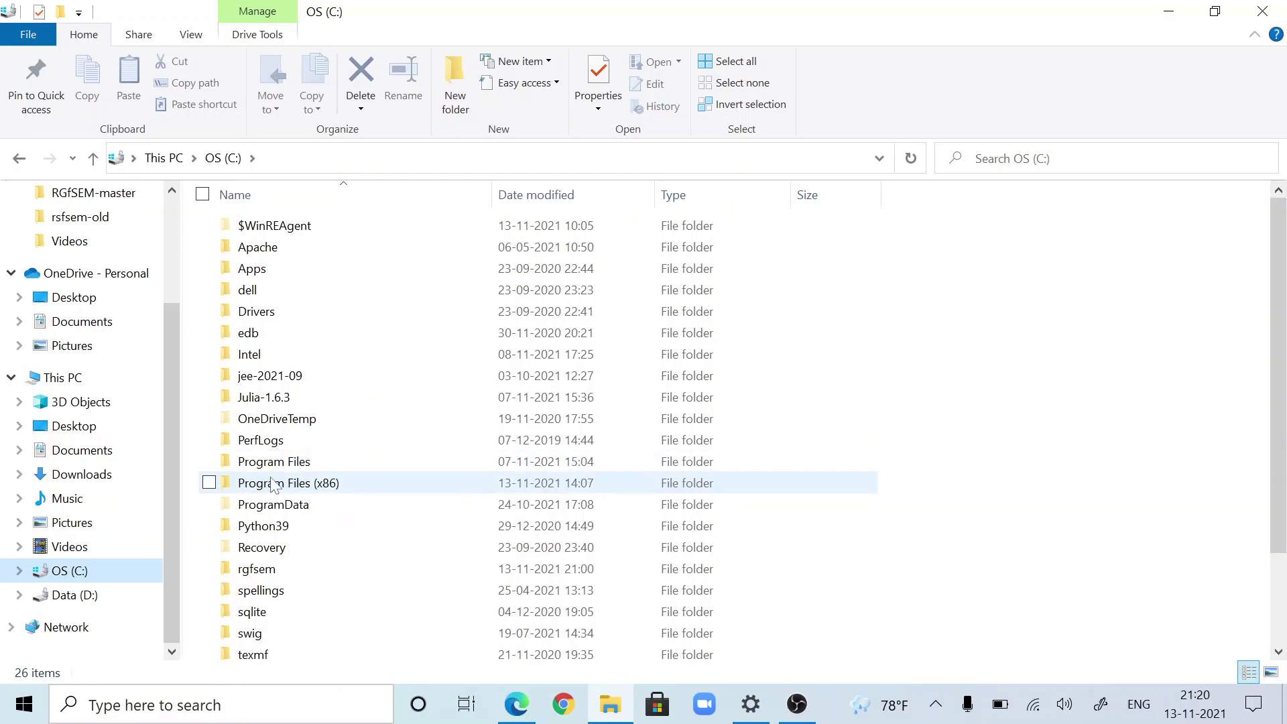
left_click(1156, 15)
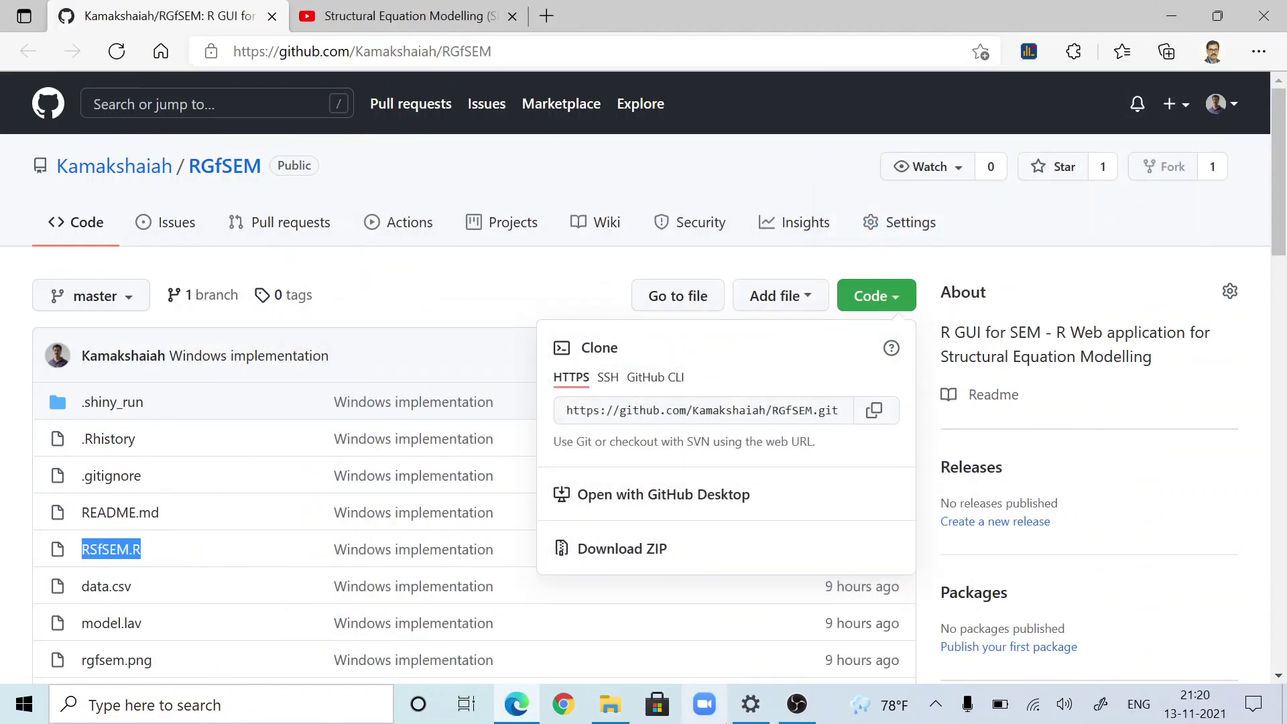
mouse_move(799, 715)
mouse_move(533, 712)
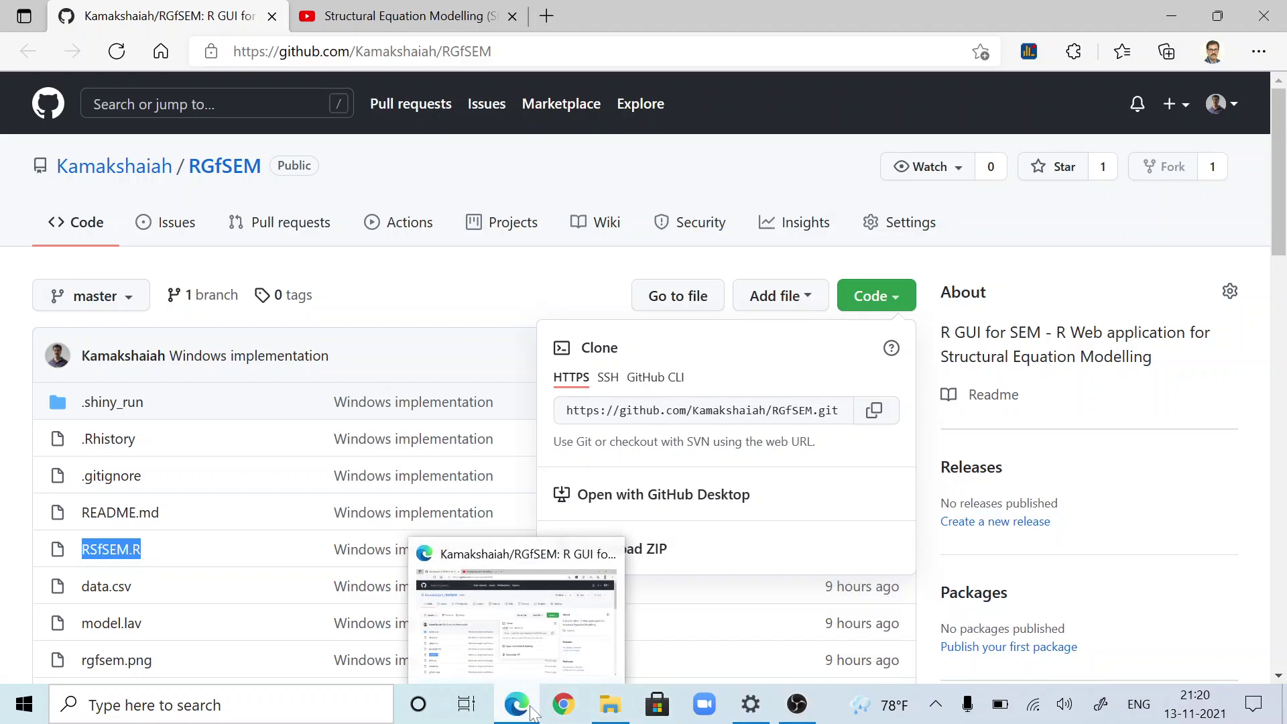
left_click(446, 313)
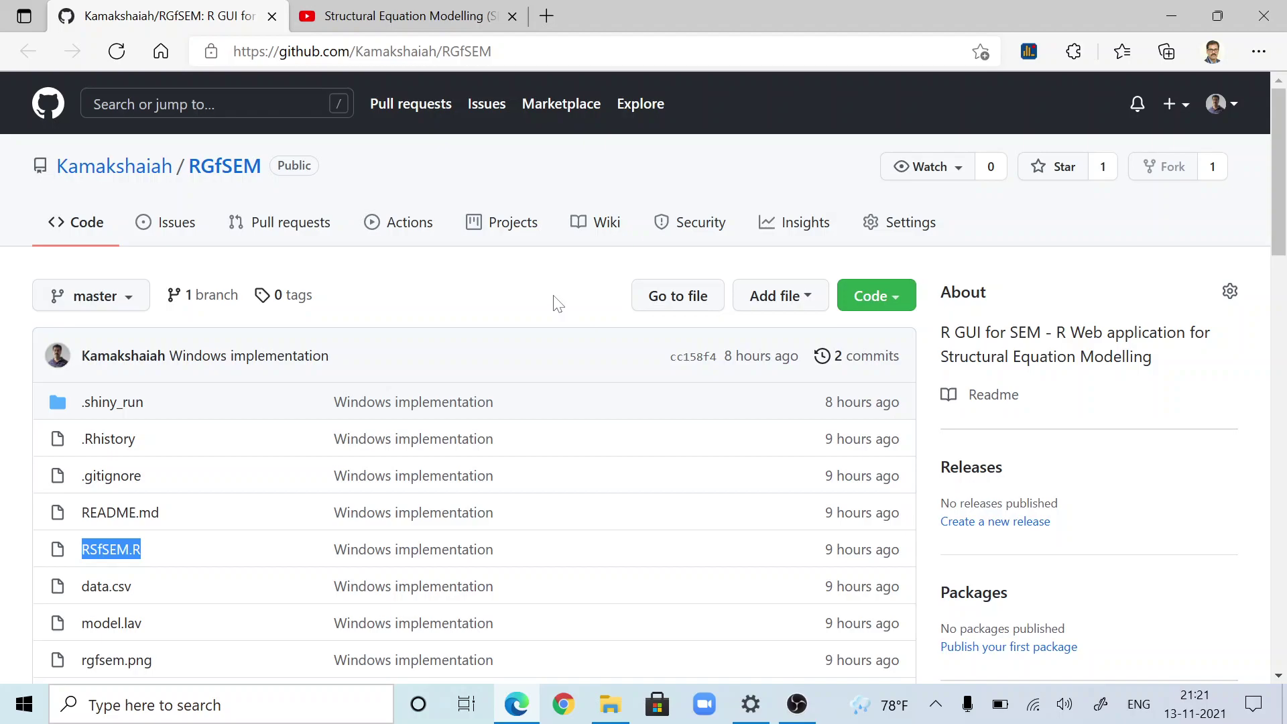
Go back to the Misc folder and start extracting all files from RGfSEM-master.zip.
left_click(608, 703)
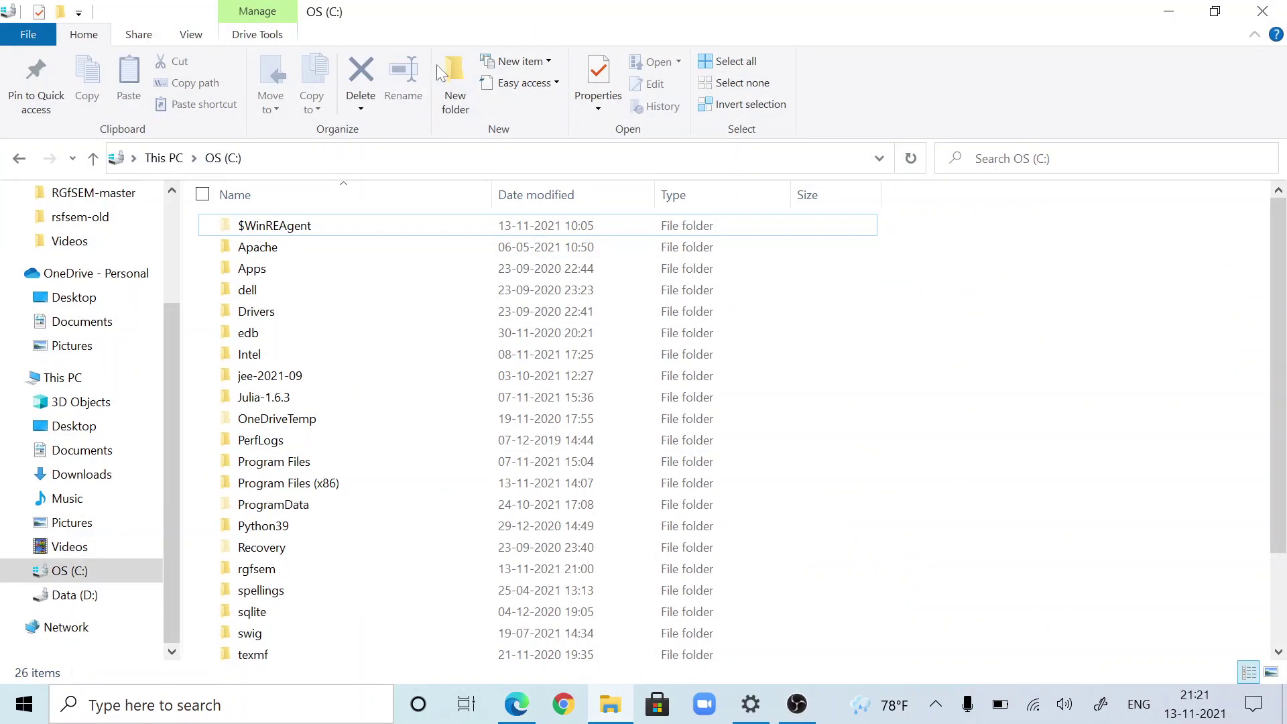
left_click(17, 160)
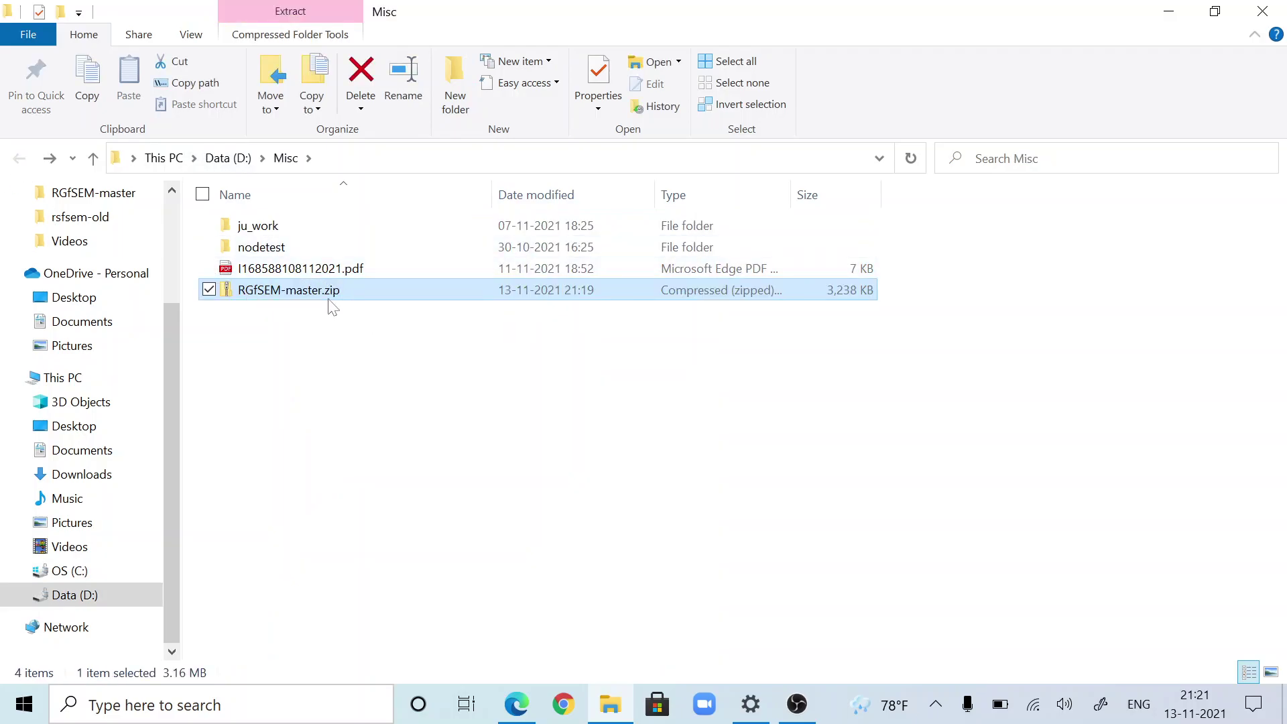
double_click(357, 293)
right_click(361, 298)
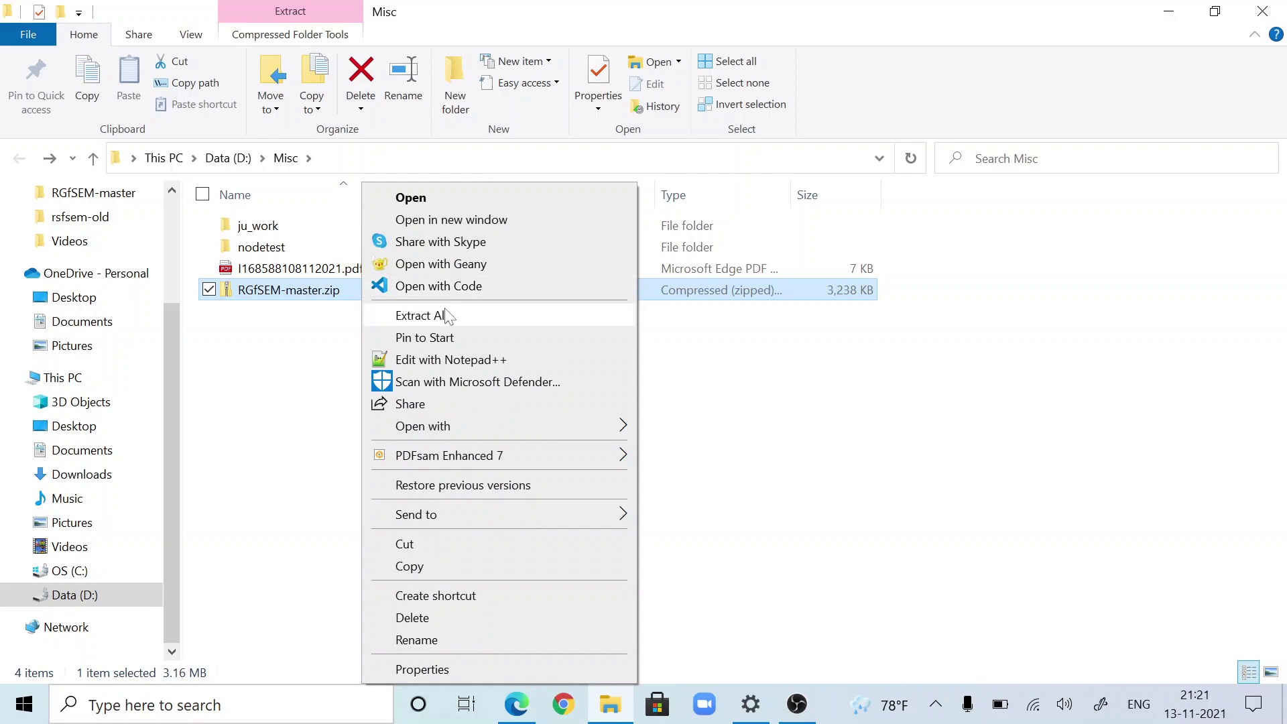
mouse_move(488, 424)
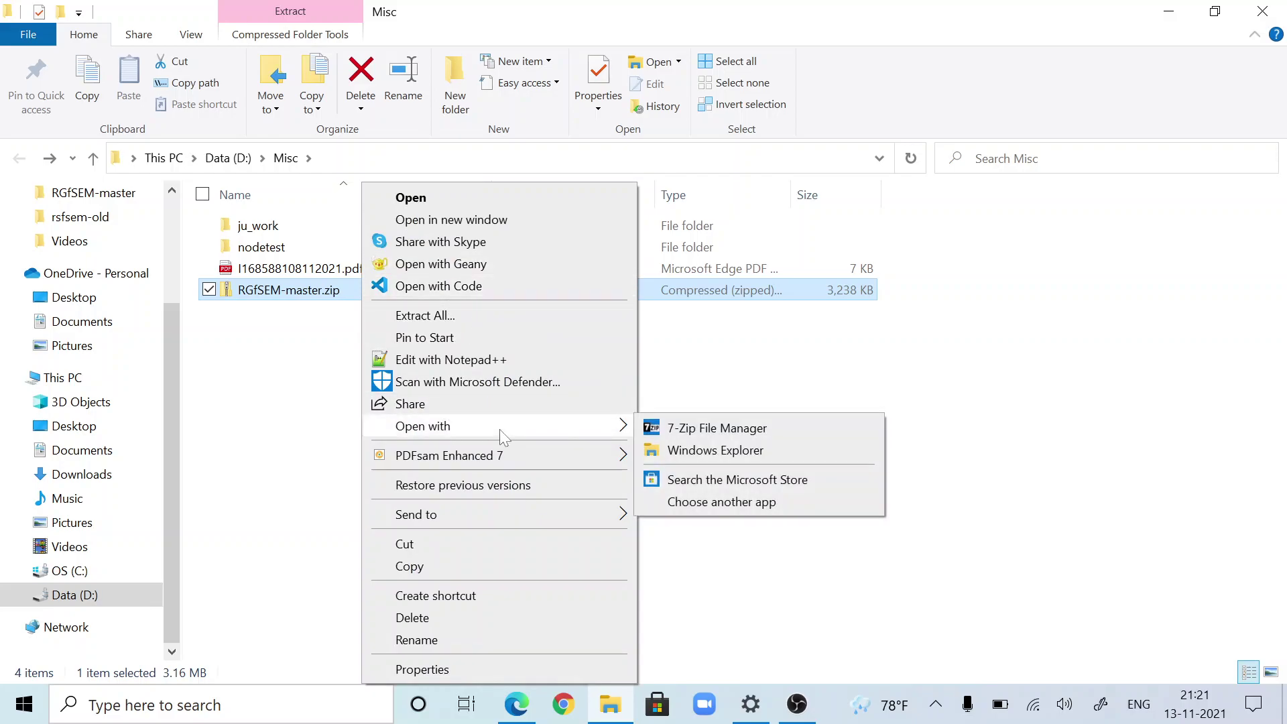
left_click(437, 316)
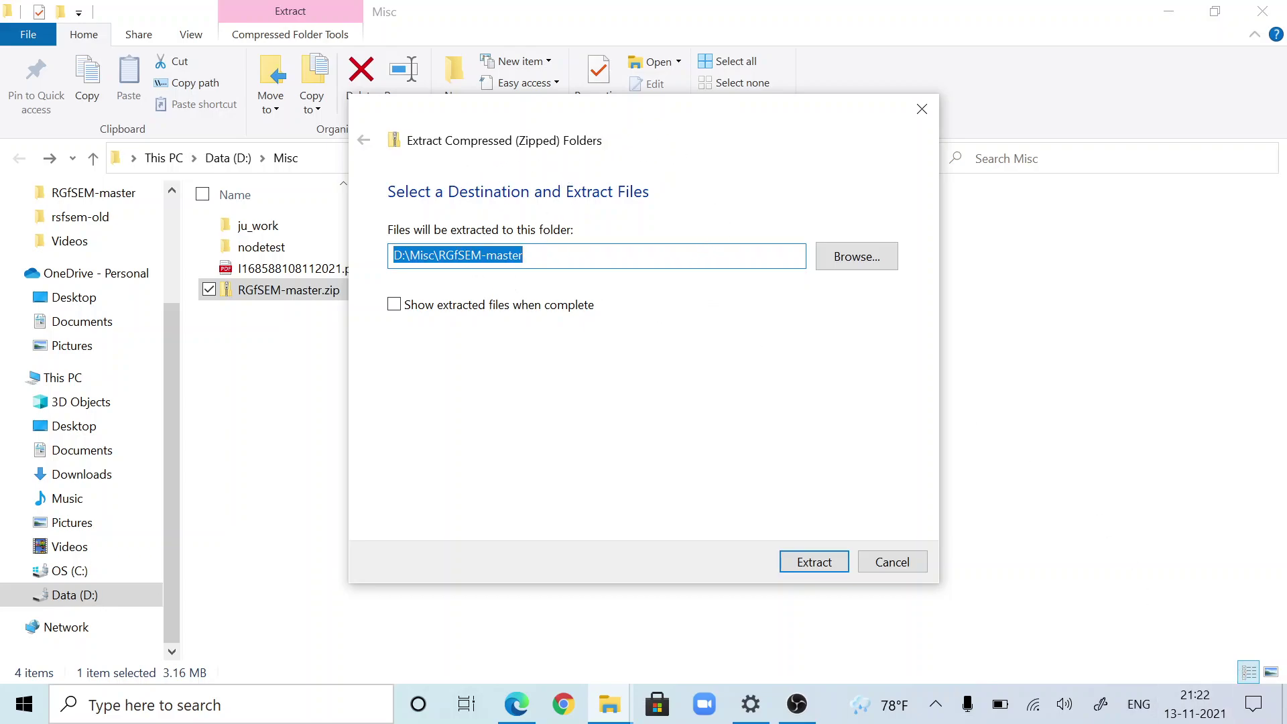
left_click(858, 258)
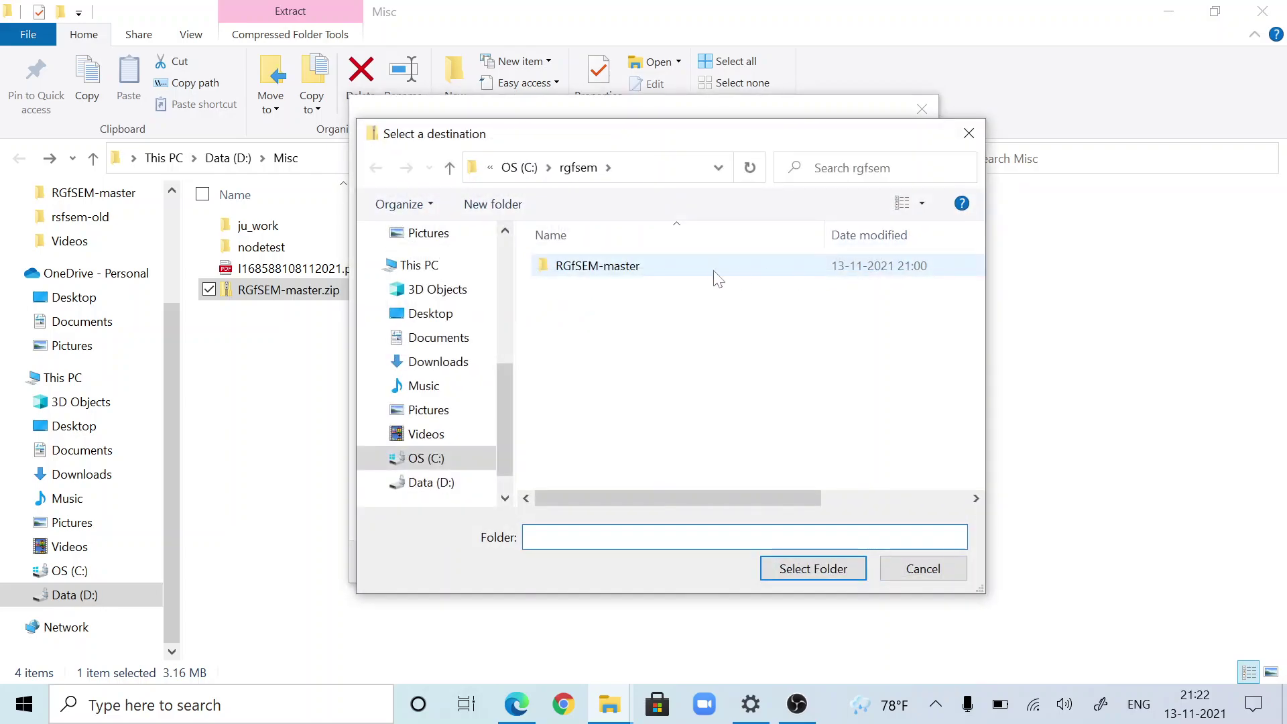
scroll(500, 448, "down", 1)
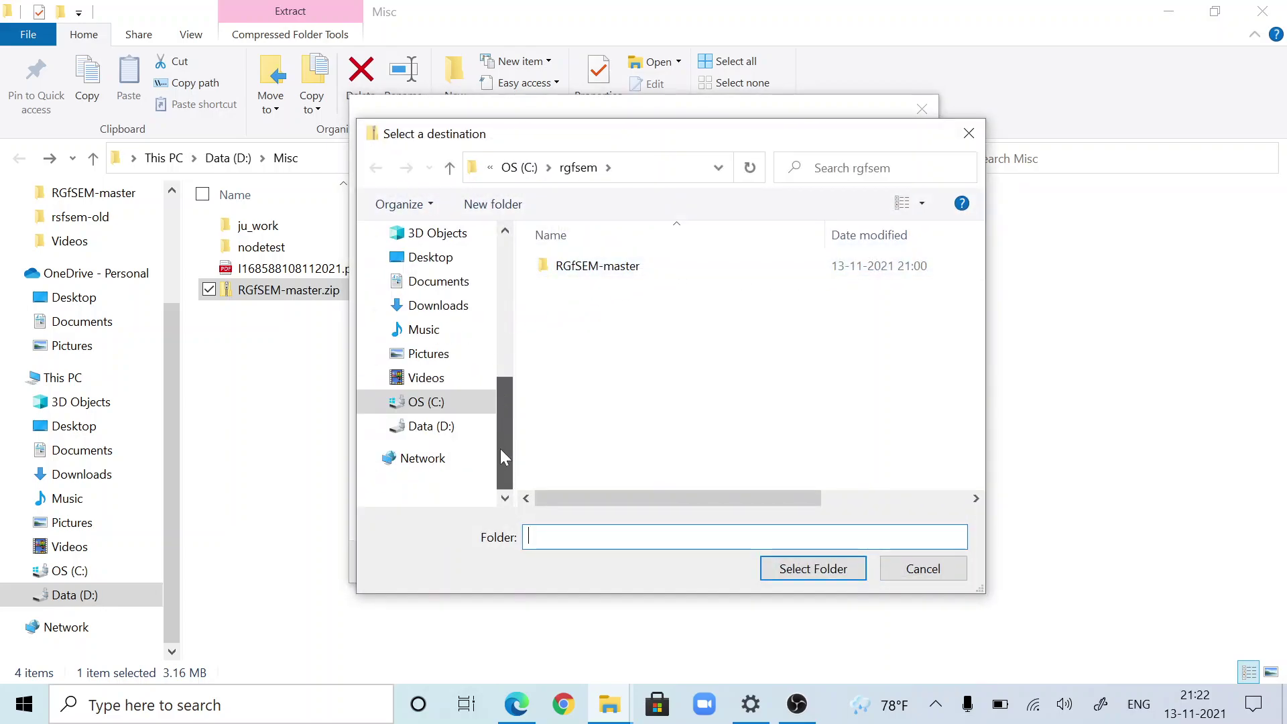
left_click(432, 403)
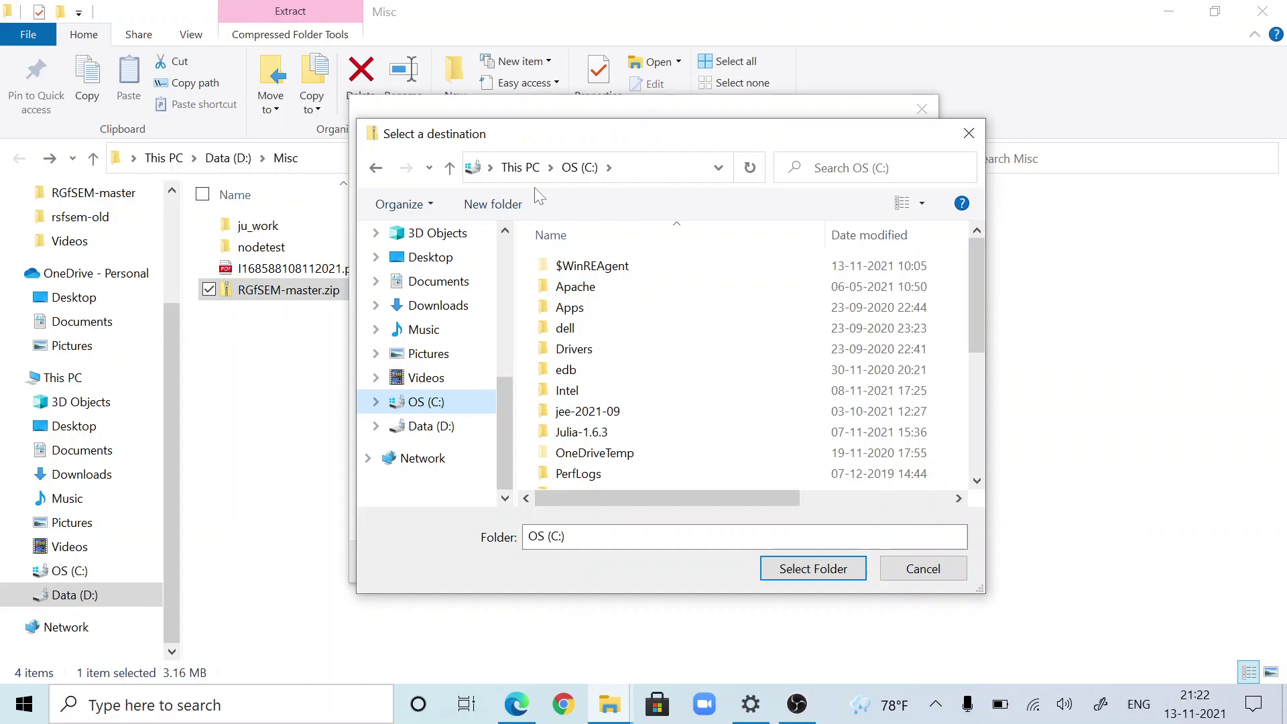
left_click(504, 204)
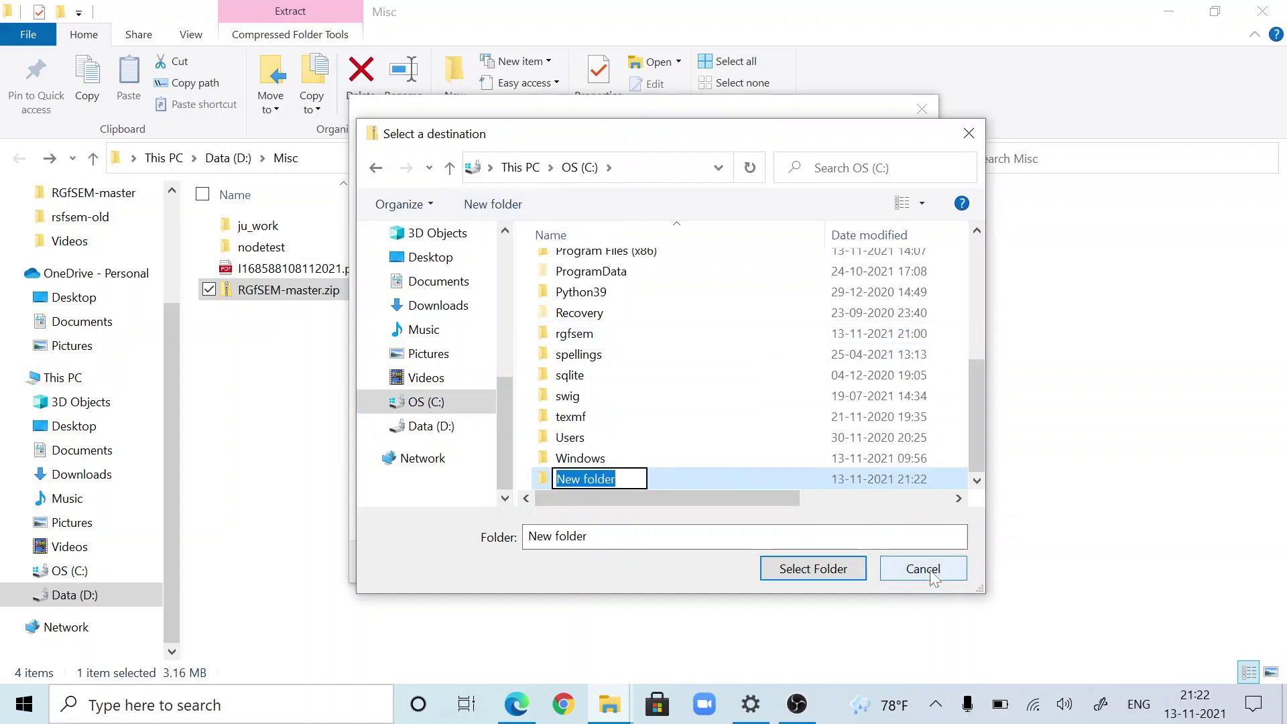
left_click_drag(928, 569, 793, 322)
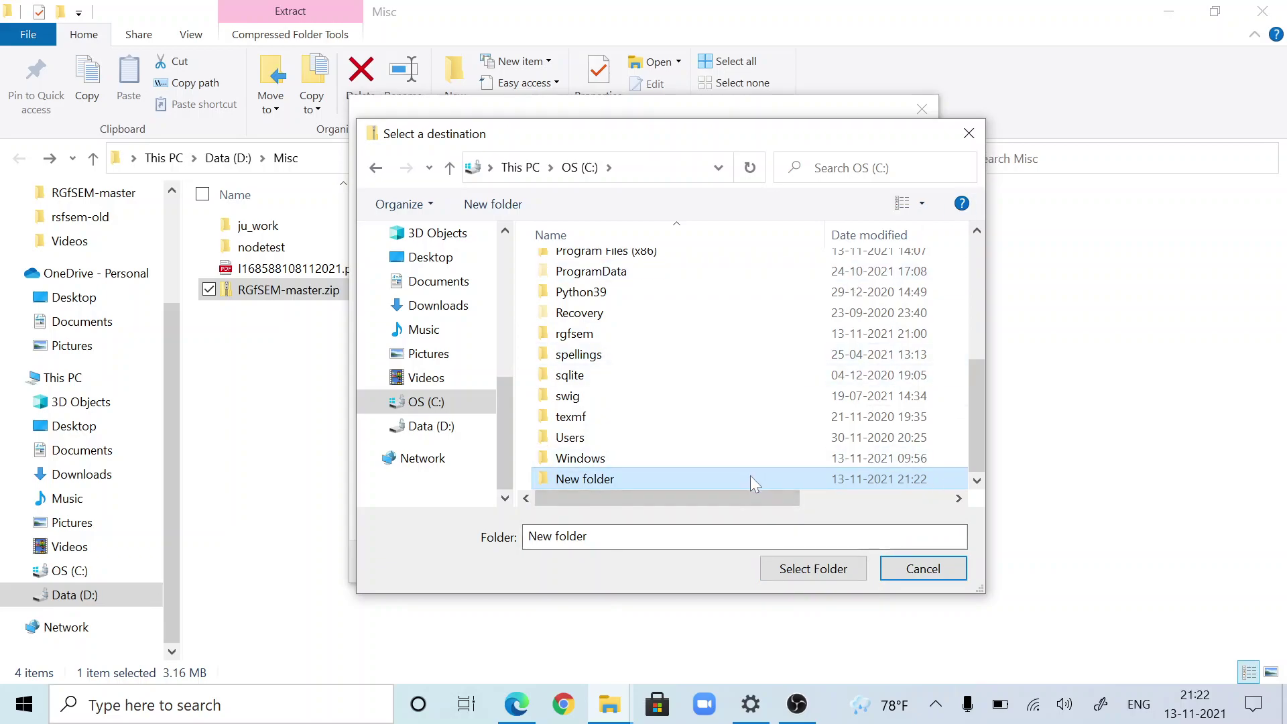
key("Delete")
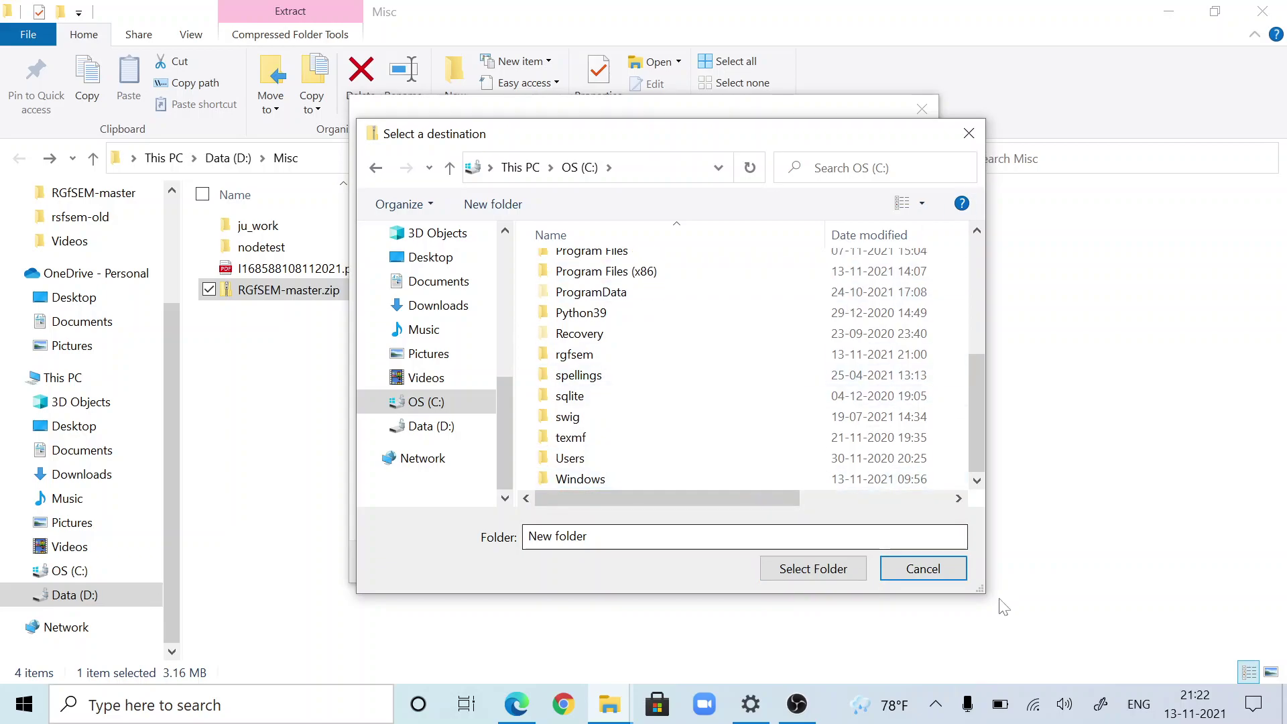
left_click(940, 577)
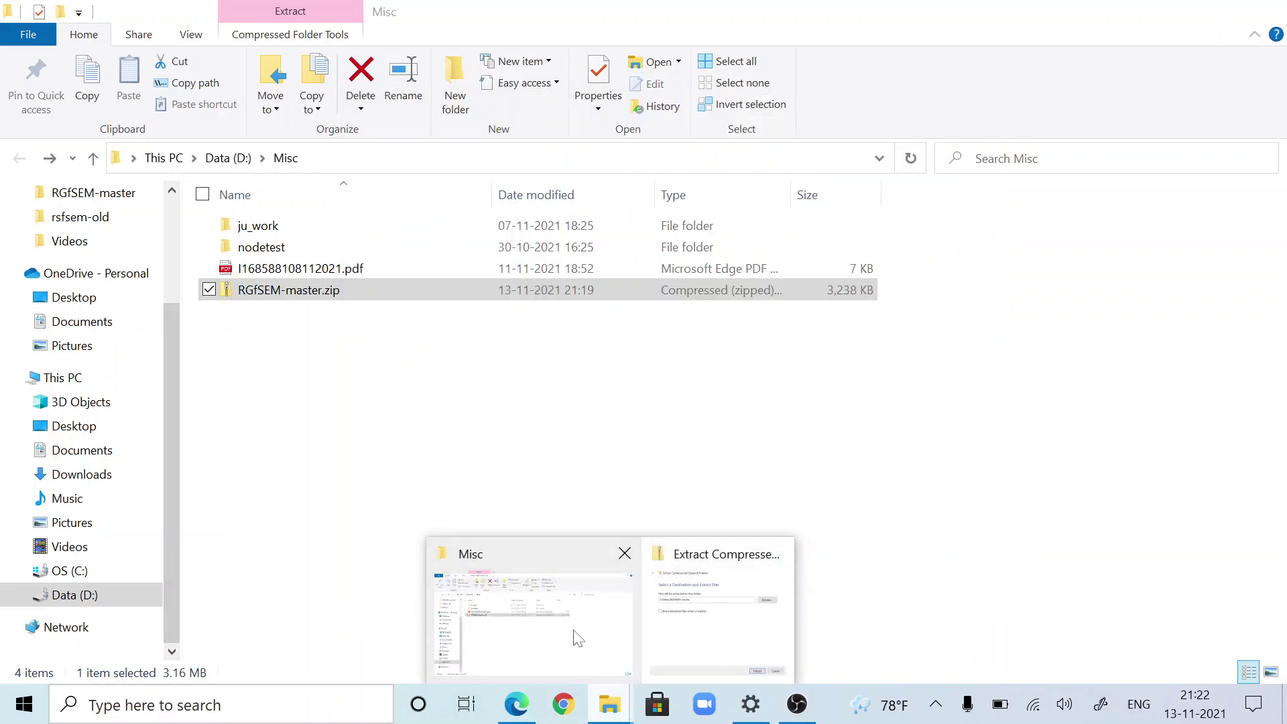
Delete the existing rgfsem folder from the C: drive.
left_click(575, 630)
left_click(70, 547)
left_click(67, 570)
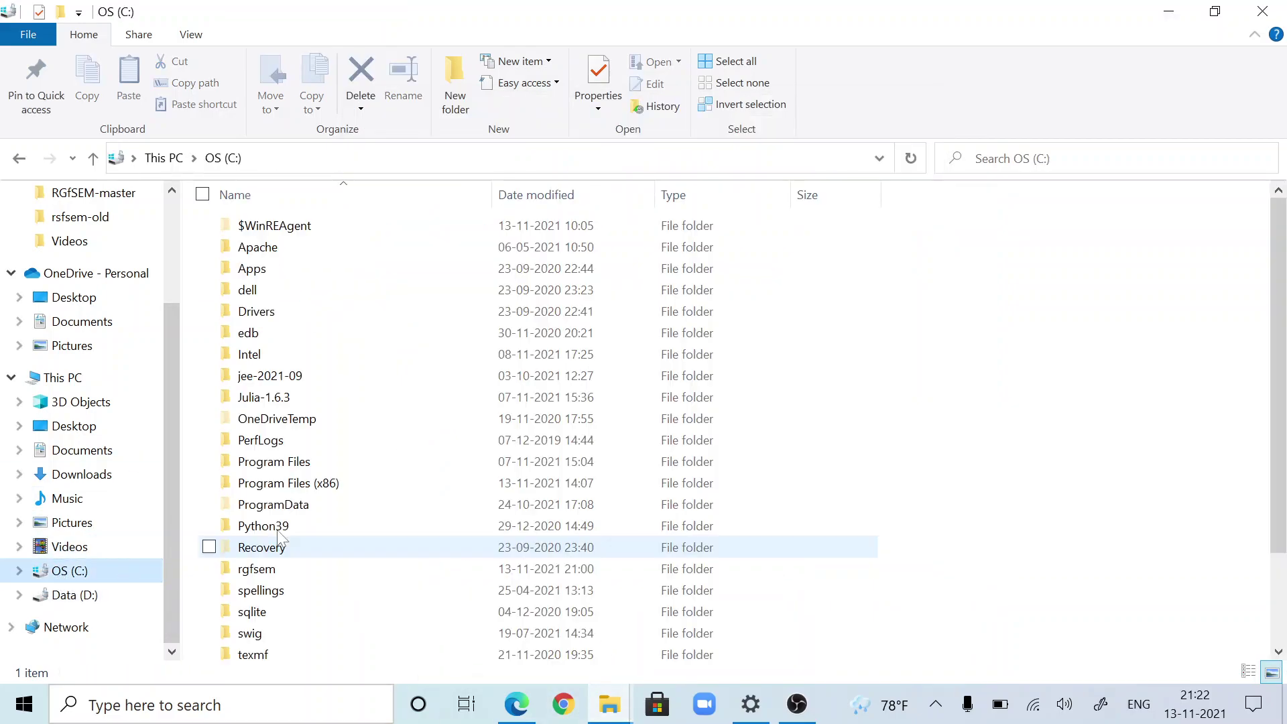
left_click(302, 569)
key("Delete")
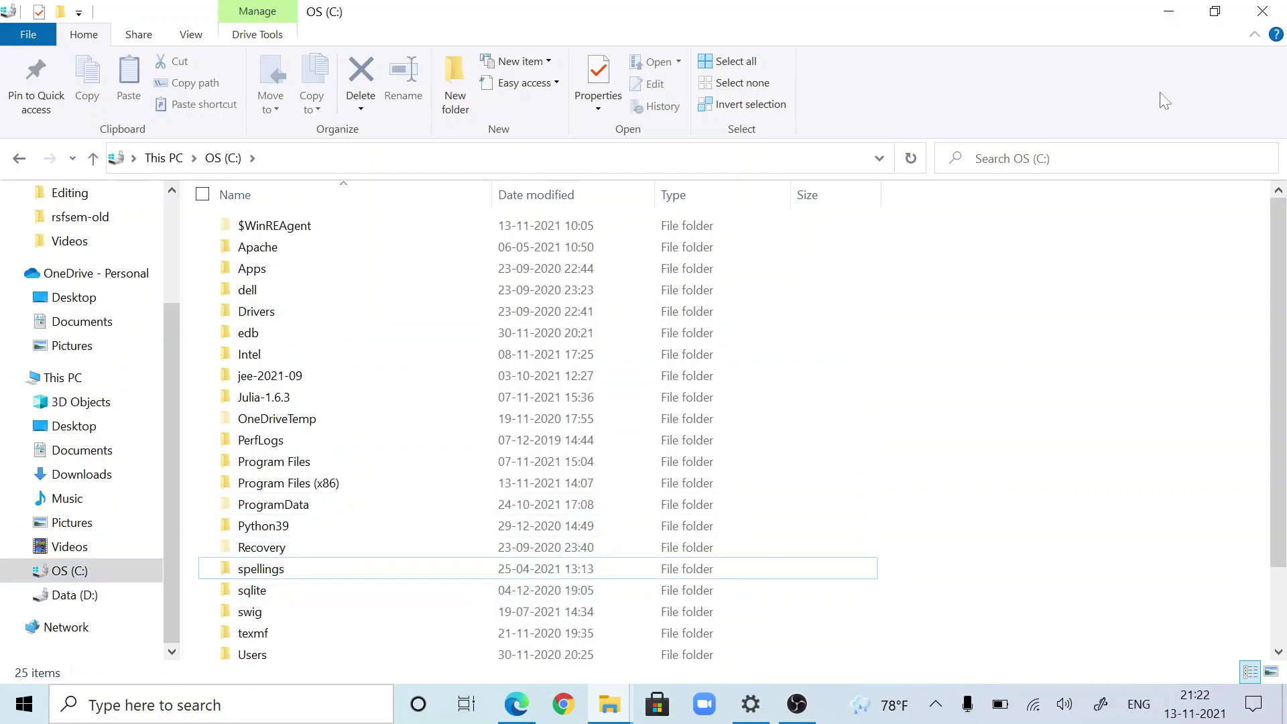
Minimize the open windows and delete the shinyShortcut.cmd shortcut from the desktop.
left_click(1179, 11)
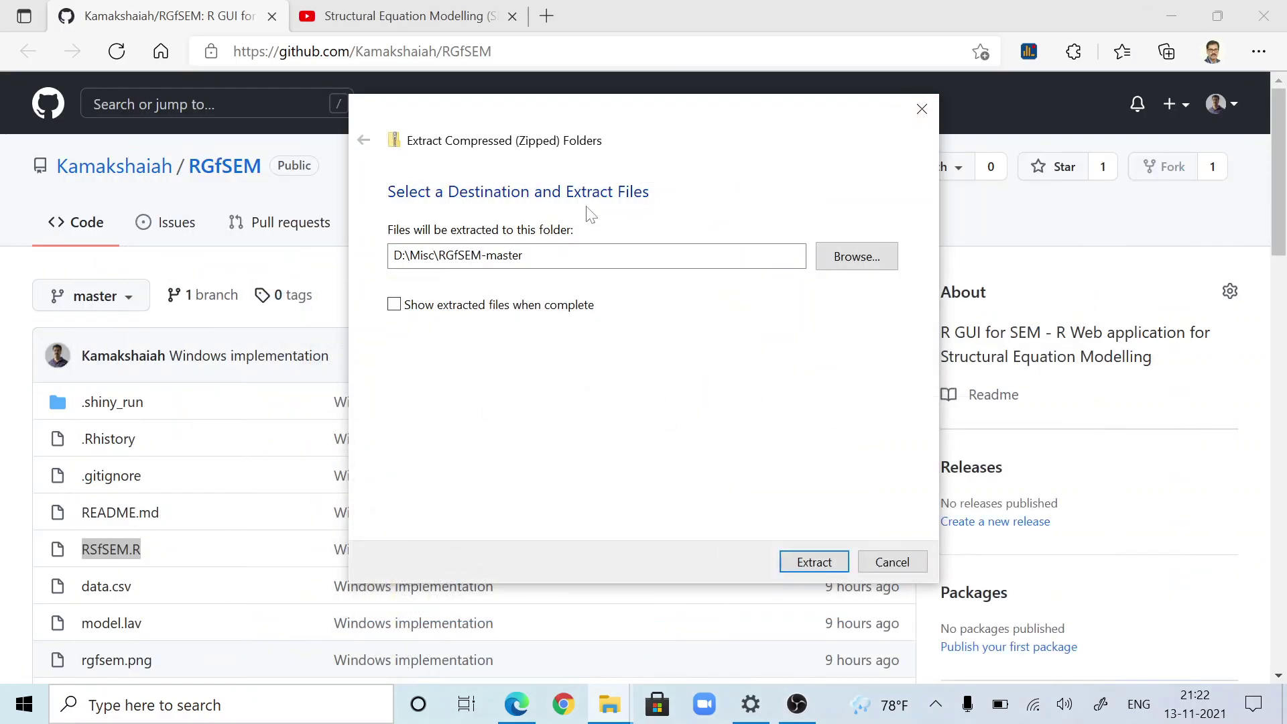
left_click(1196, 16)
left_click(41, 144)
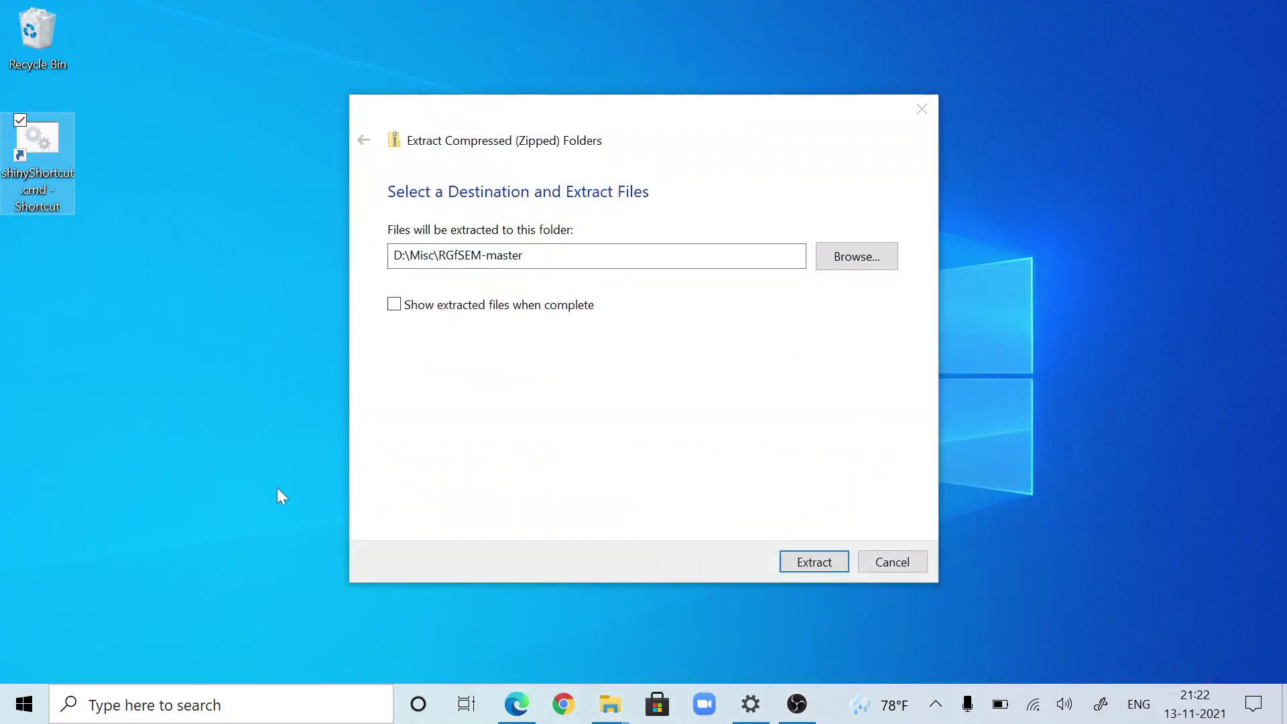
key("Delete")
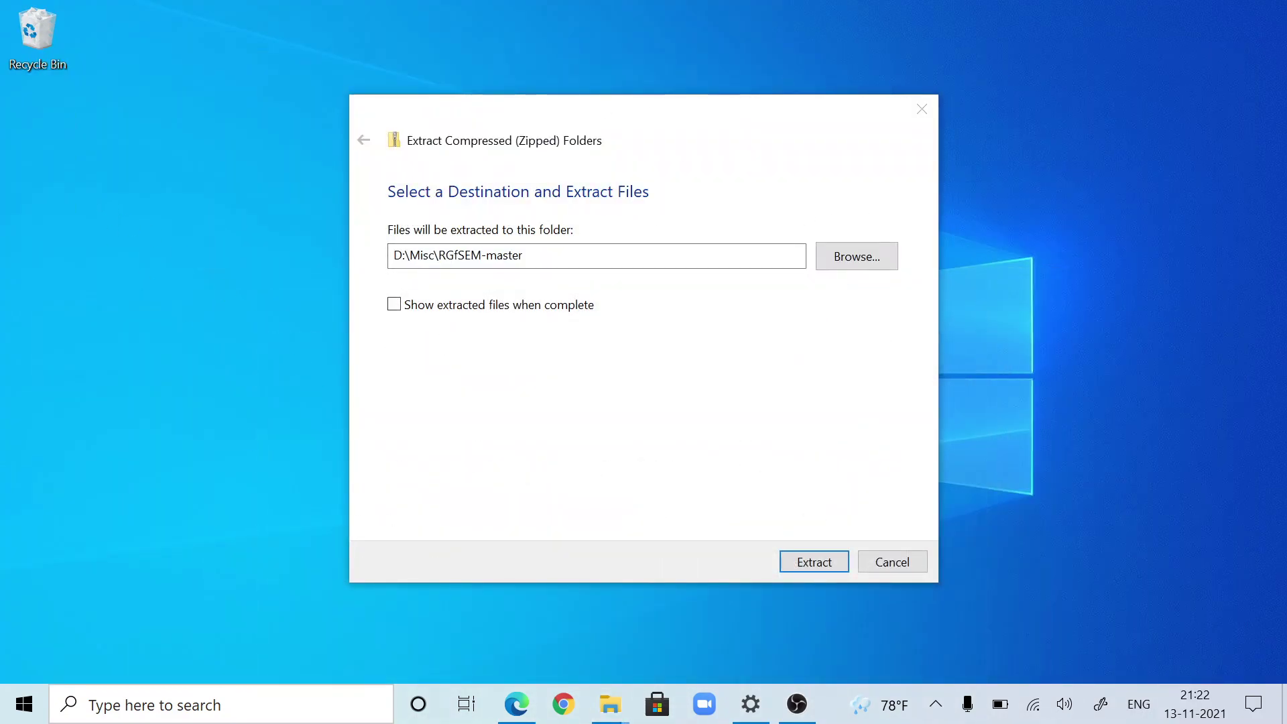
Create a new folder named rgfsem on the C: drive as the destination and extract the zipped files into it.
left_click(855, 260)
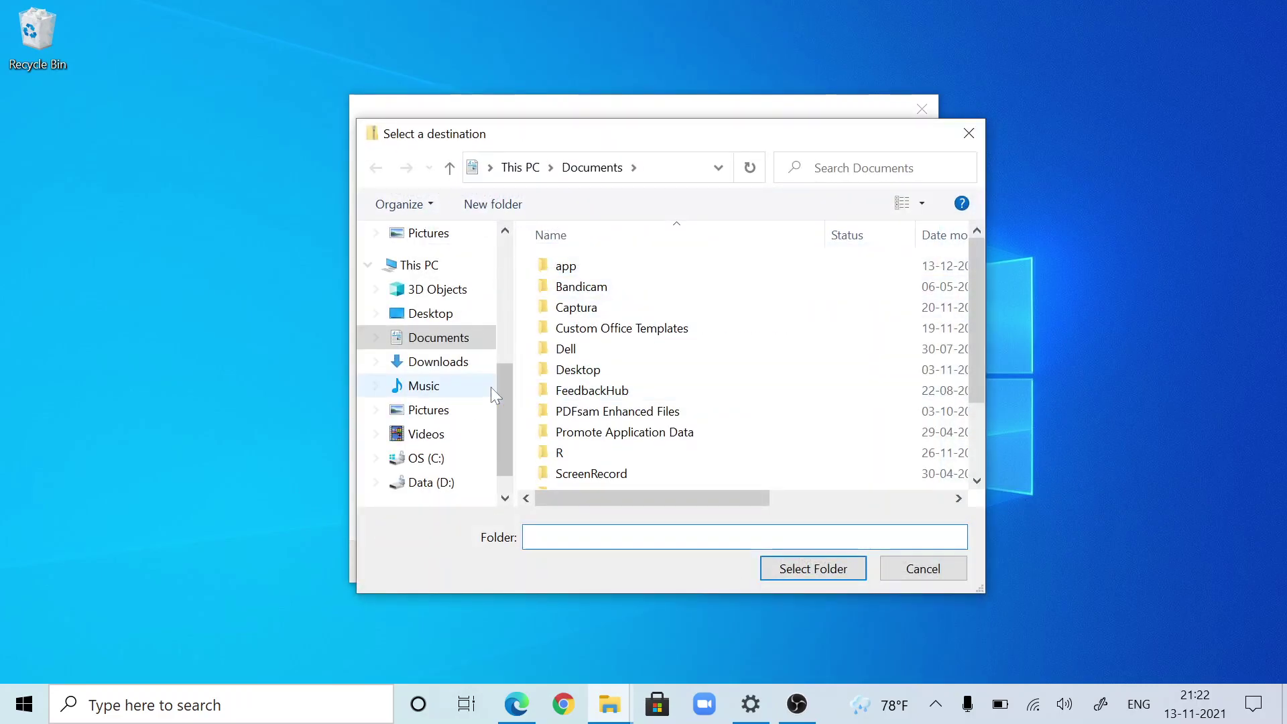
scroll(492, 388, "down", 1)
left_click(428, 401)
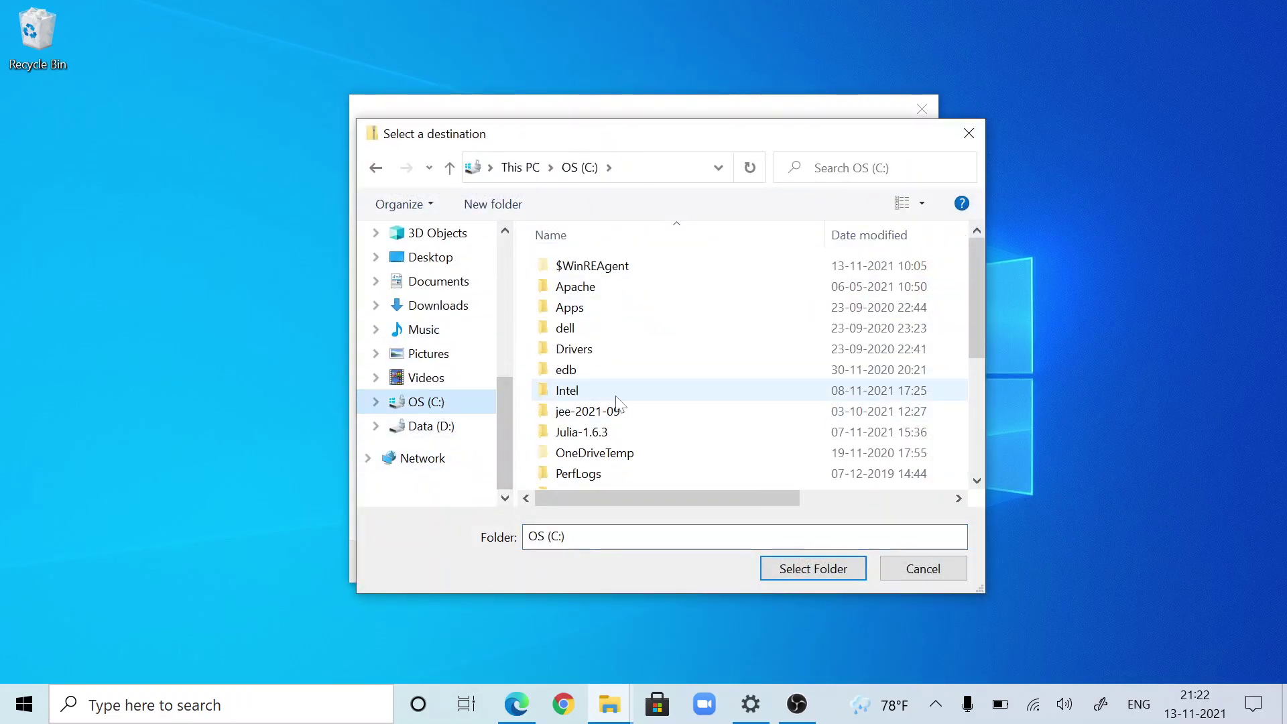
left_click(504, 201)
type("r")
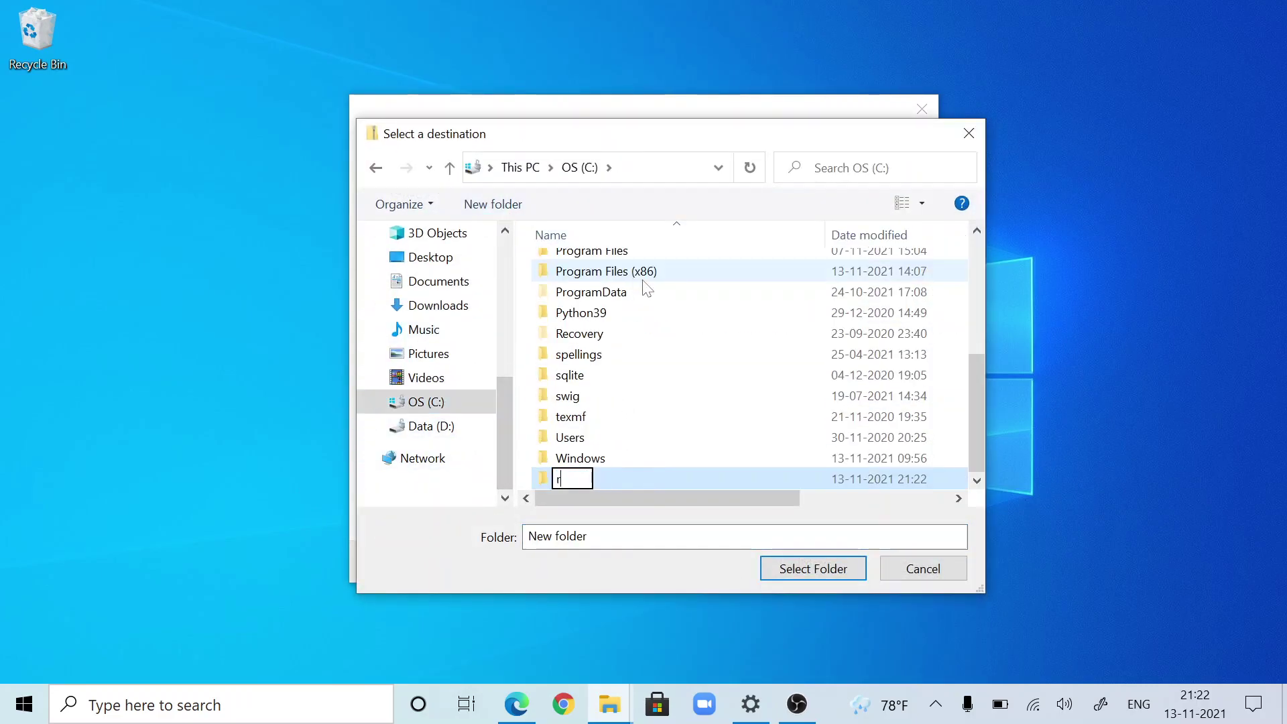
type("gfsem")
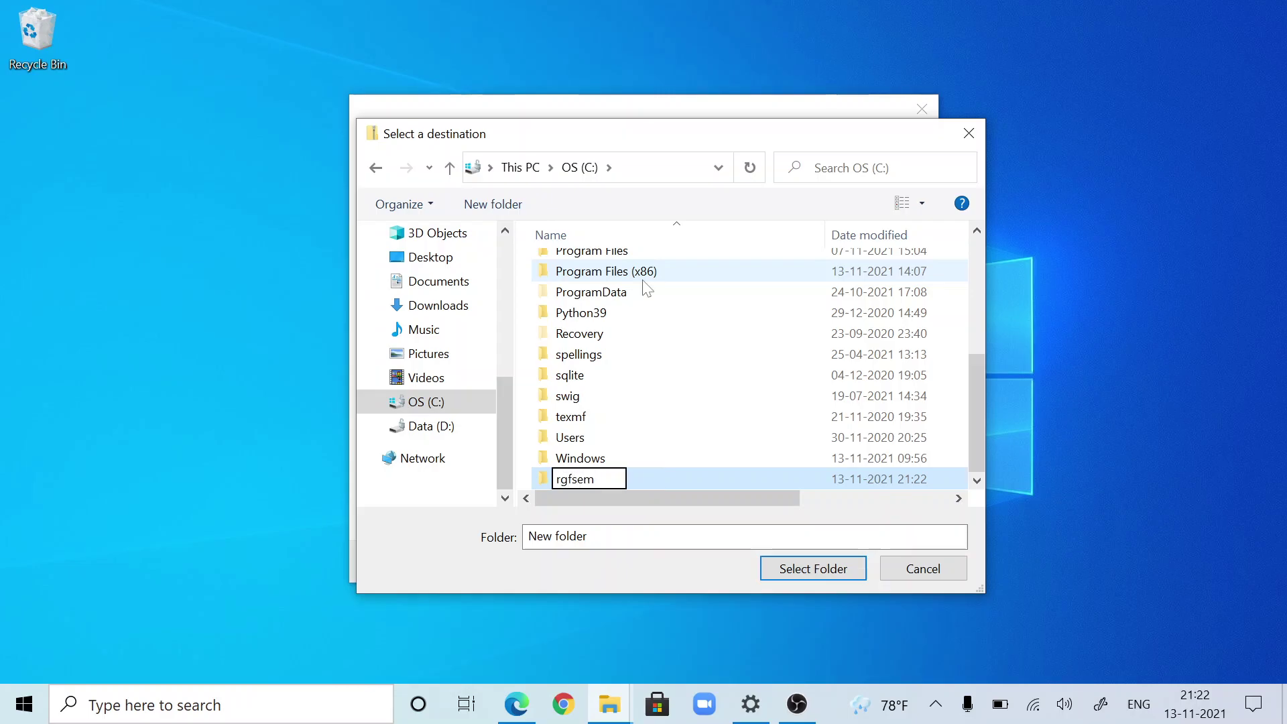
key("Return")
left_click(814, 569)
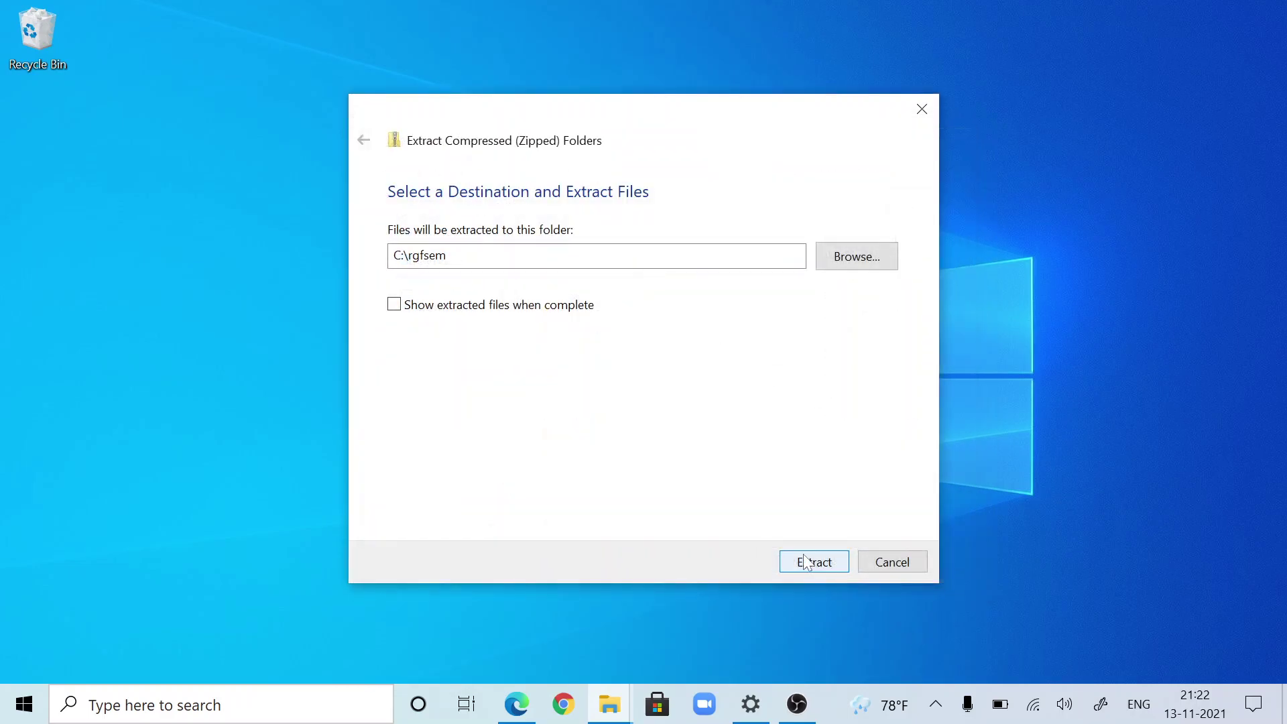
left_click(812, 563)
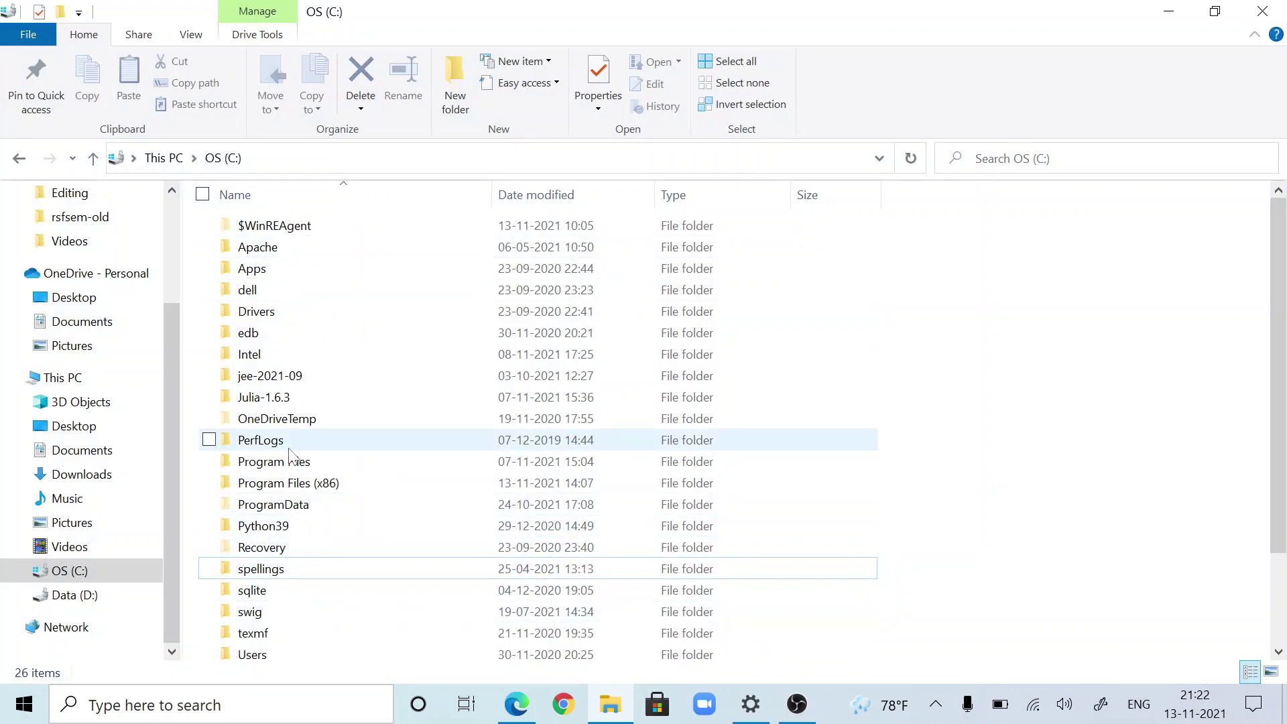
Locate the rgfsem folder on the C: drive and open its RGfSEM-master\.shiny_run subfolder.
scroll(359, 520, "down", 2)
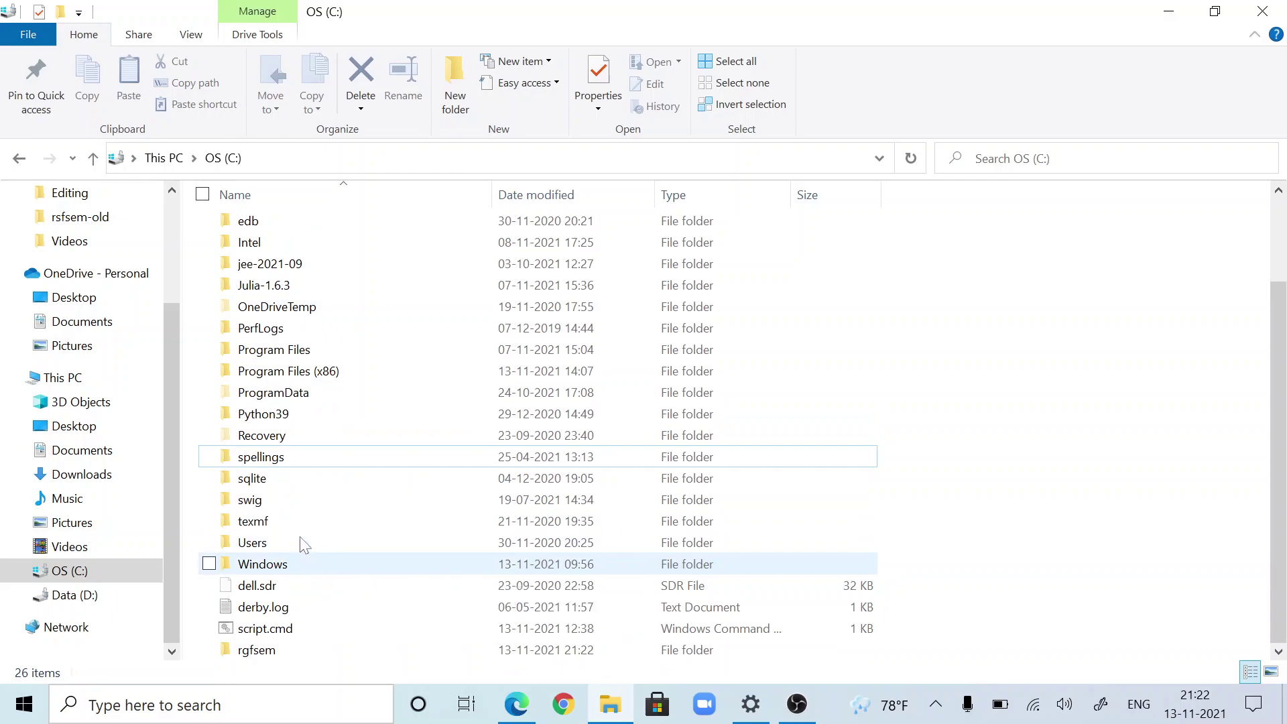
scroll(288, 442, "up", 2)
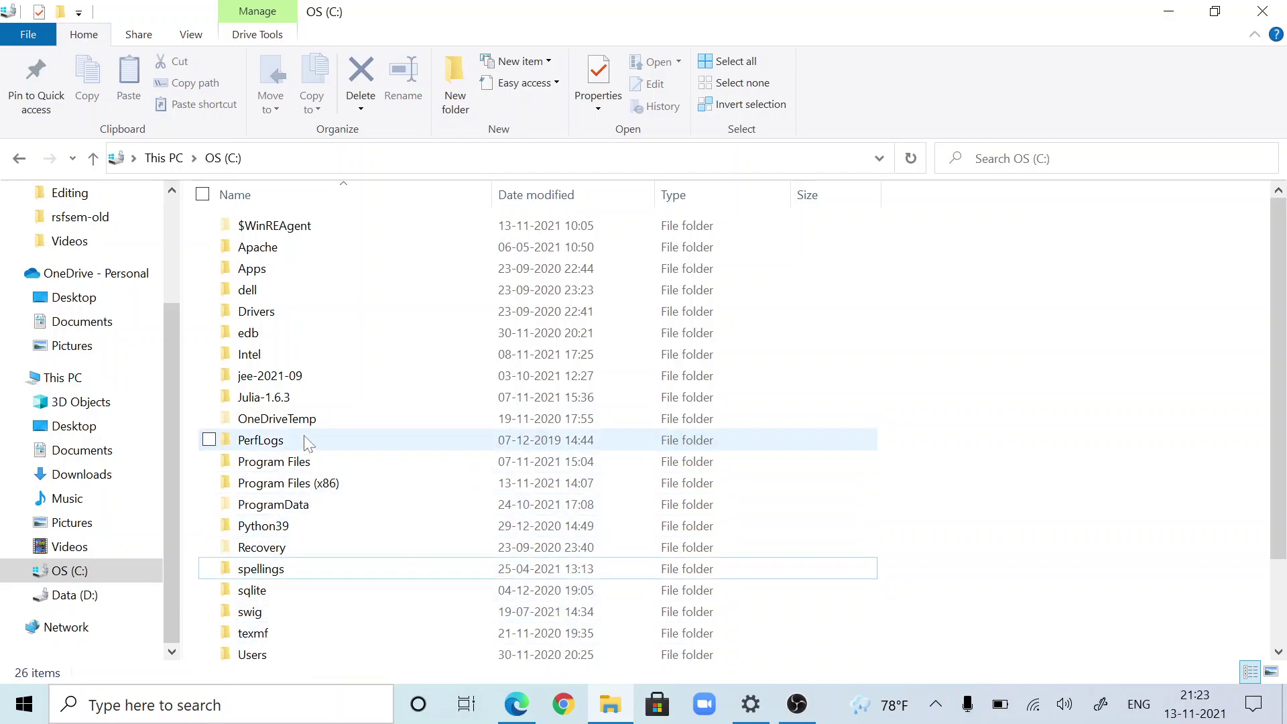
left_click(253, 290)
key("r")
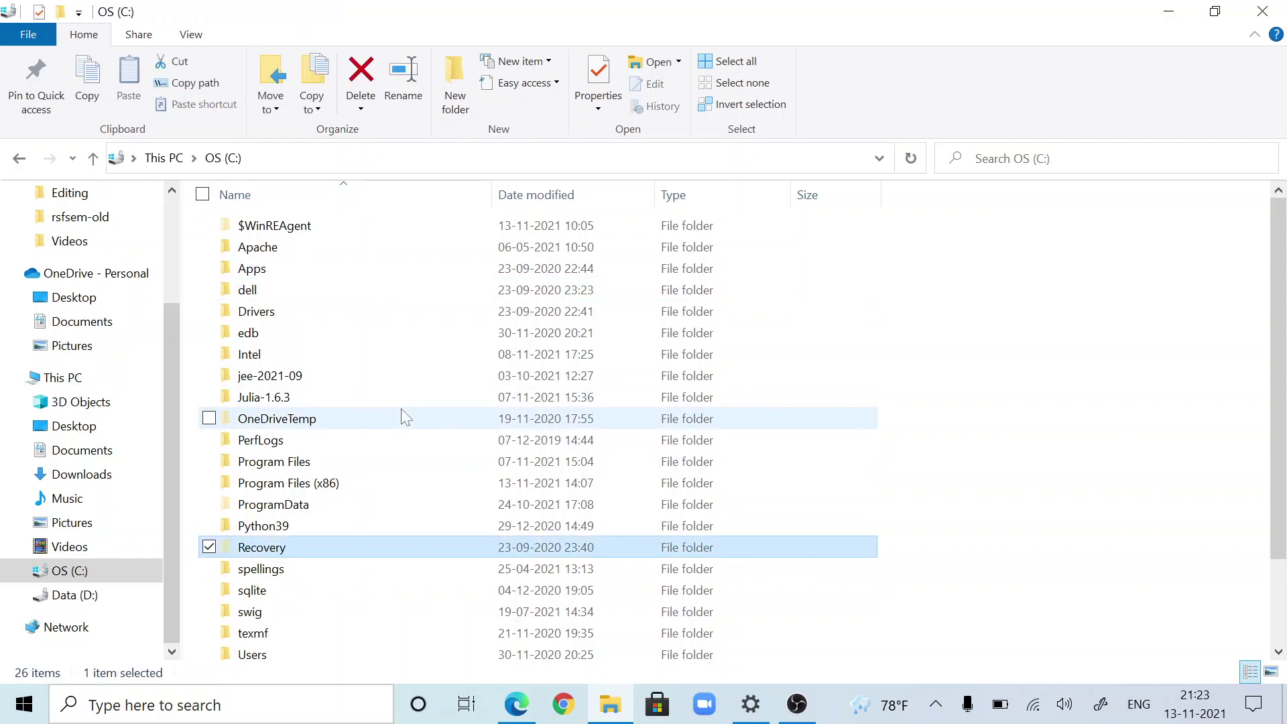
scroll(315, 583, "down", 2)
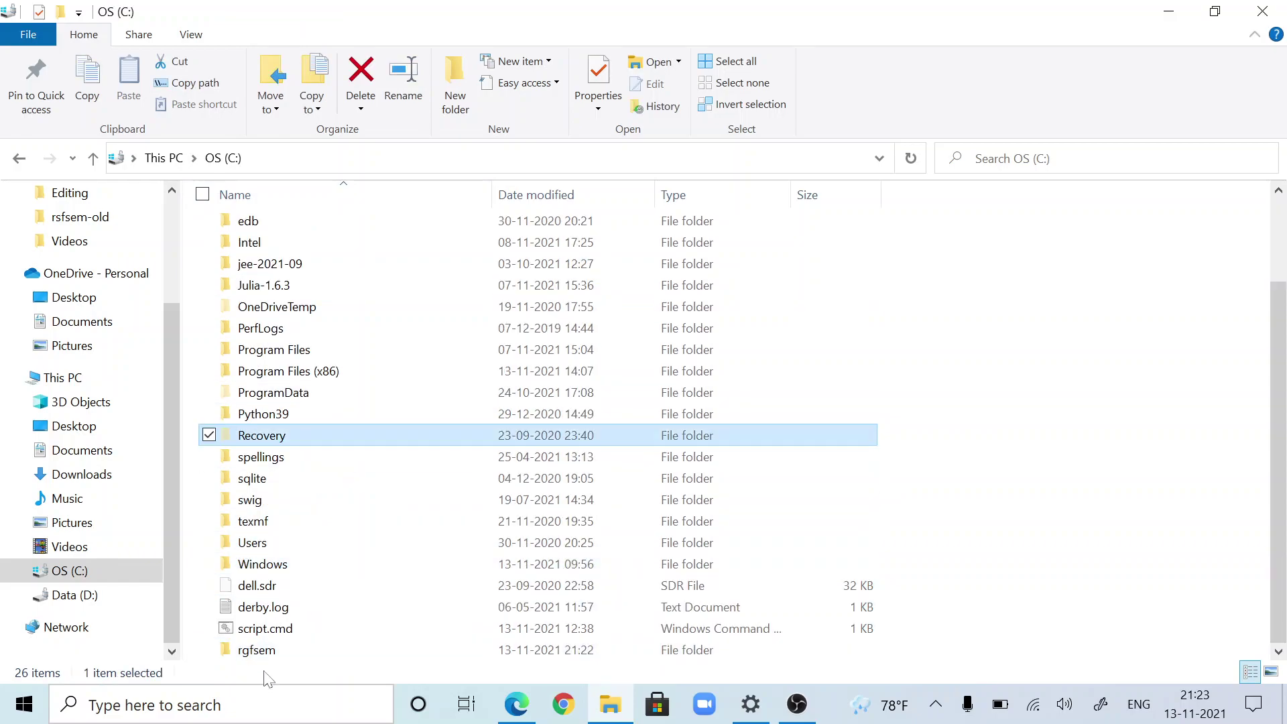
double_click(270, 650)
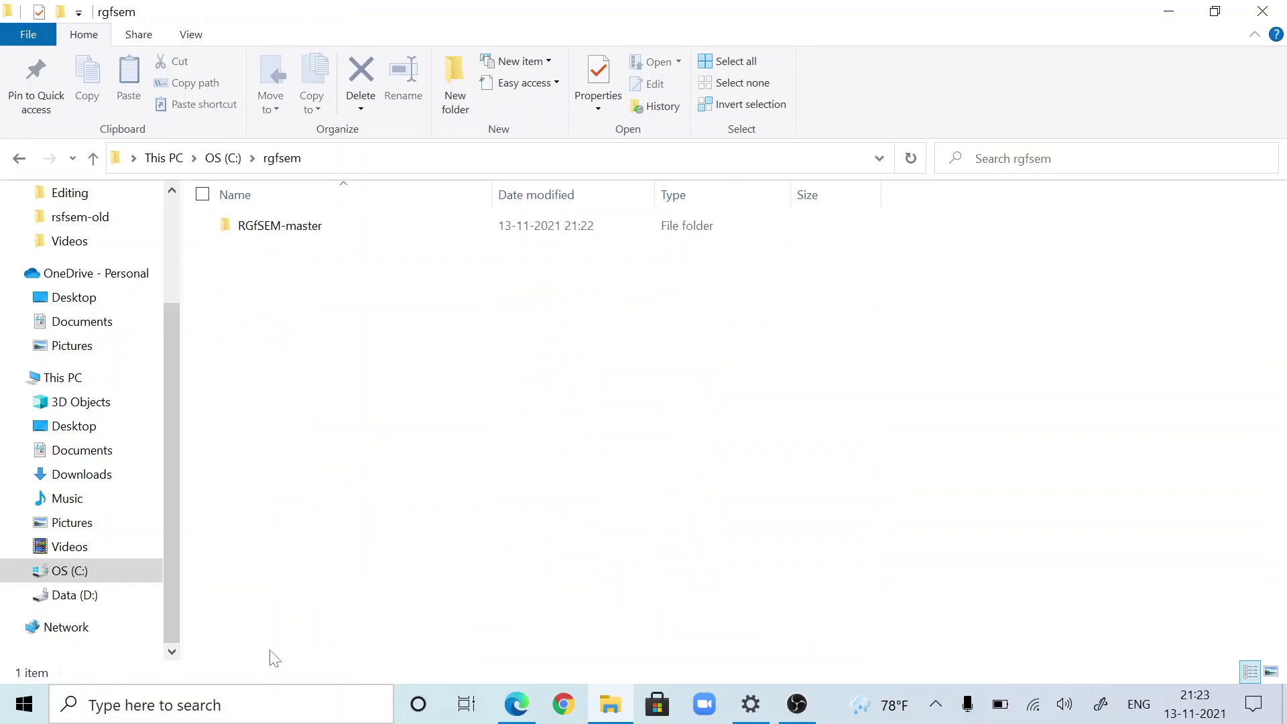
left_click(335, 236)
double_click(335, 228)
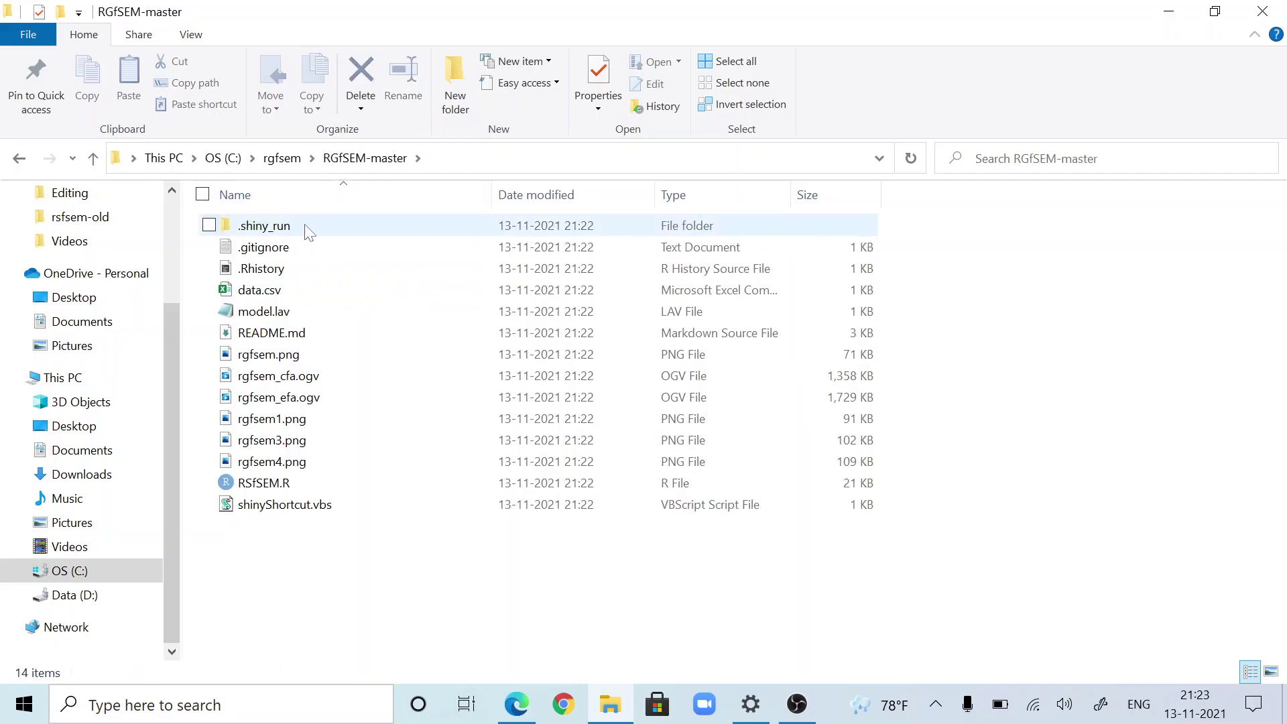
double_click(306, 228)
Create a desktop shortcut for shinyShortcut.cmd and close the folder window.
left_click(300, 225)
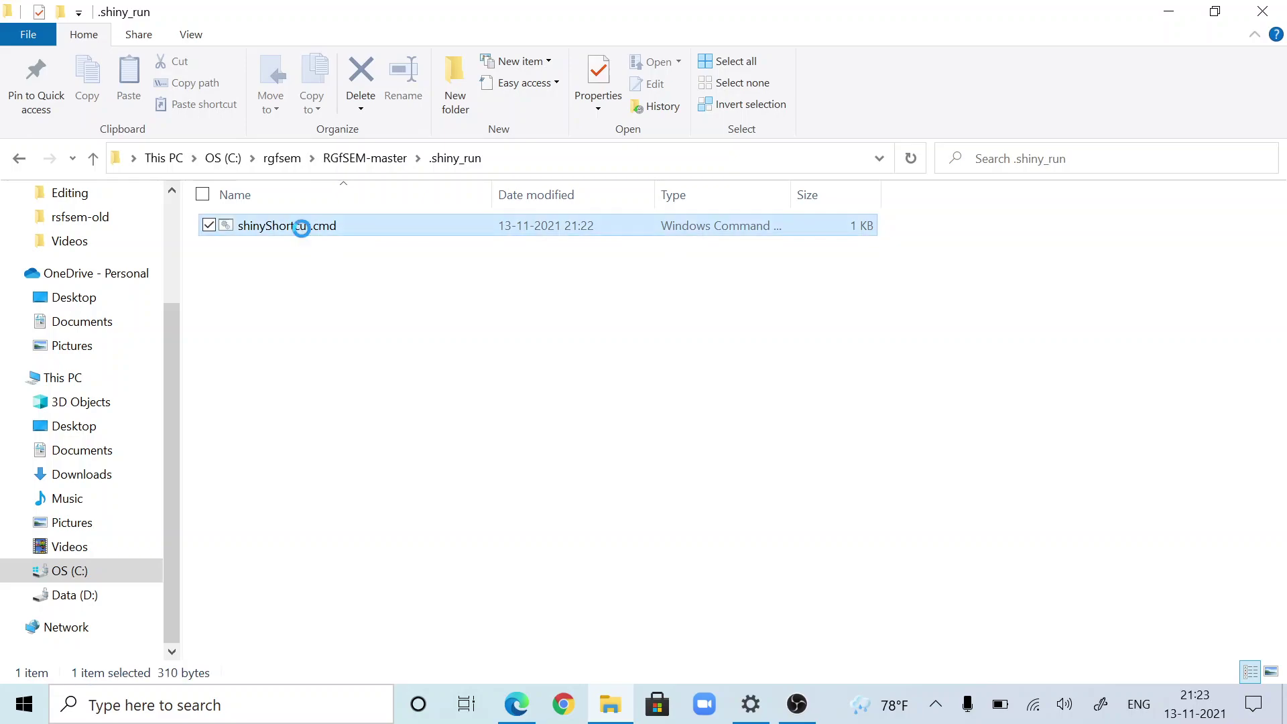
right_click(302, 214)
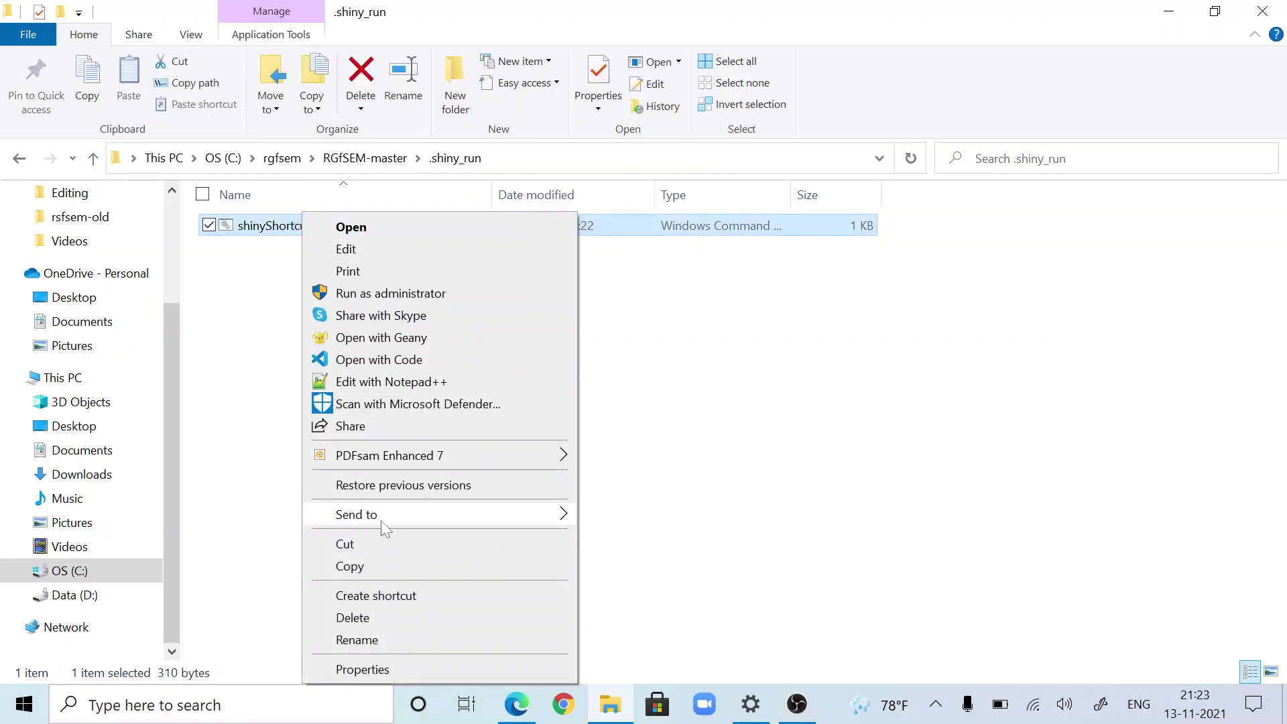
mouse_move(380, 521)
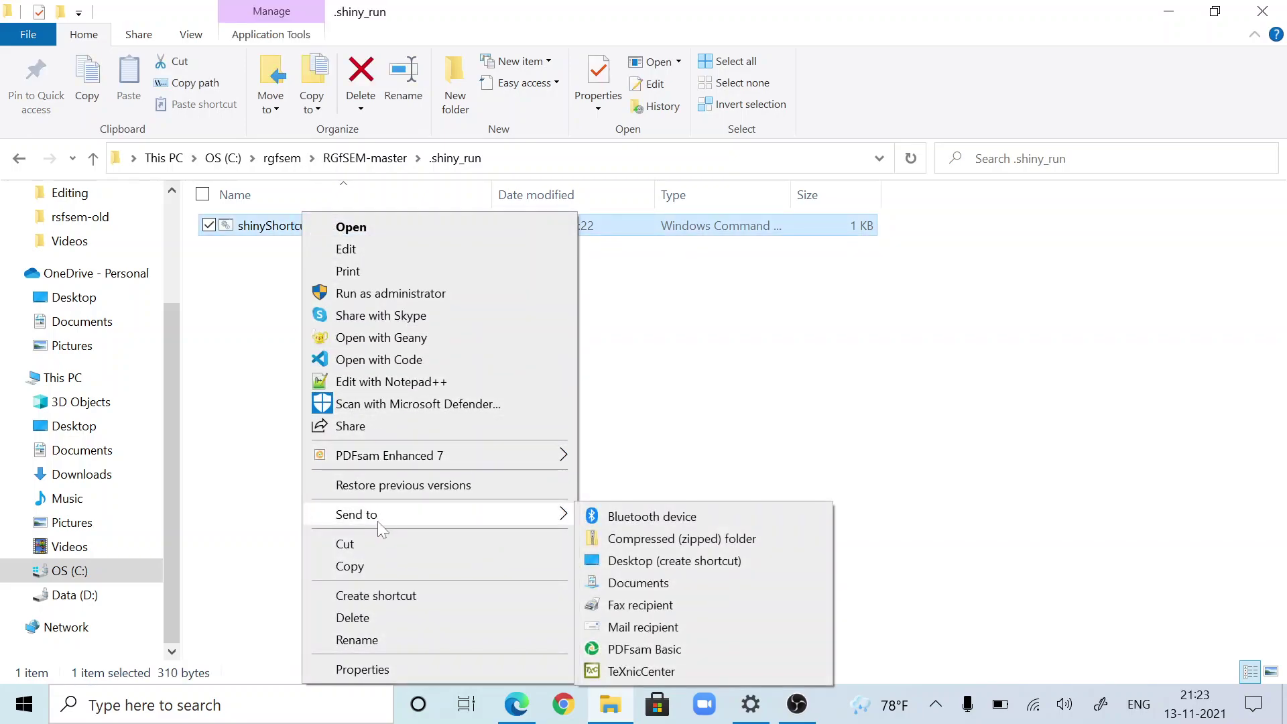
left_click(684, 563)
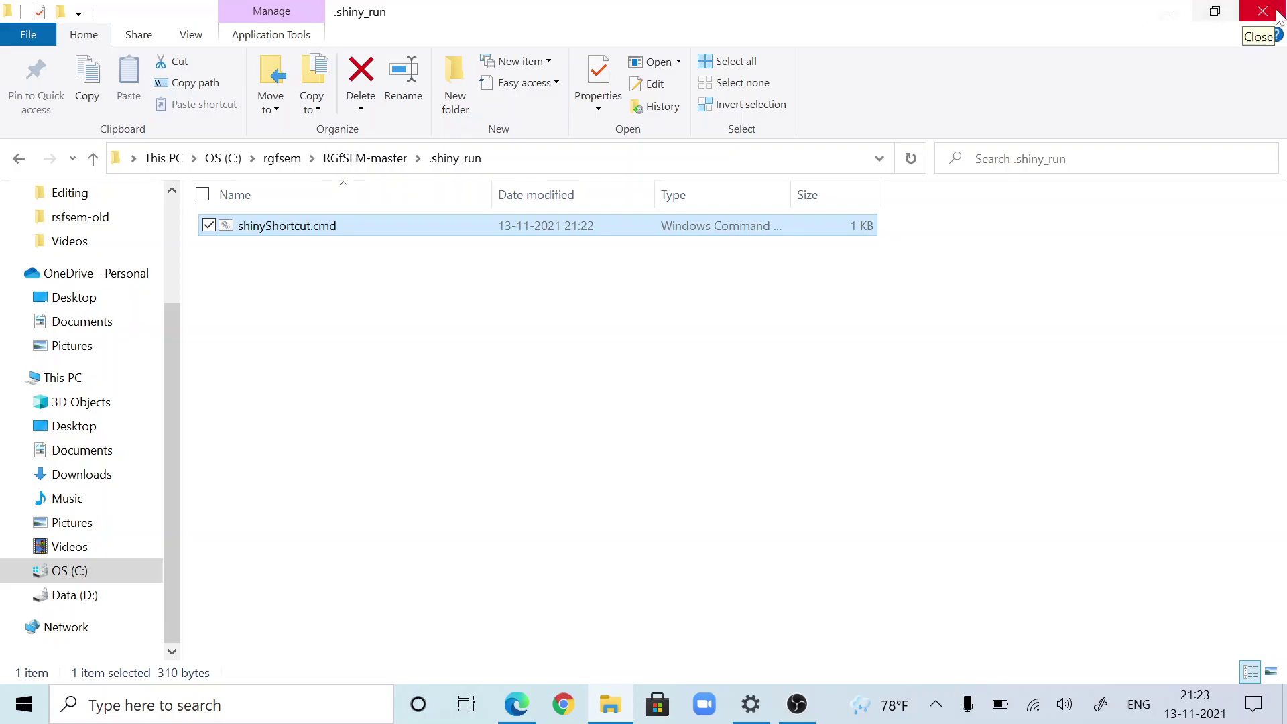
left_click(1264, 13)
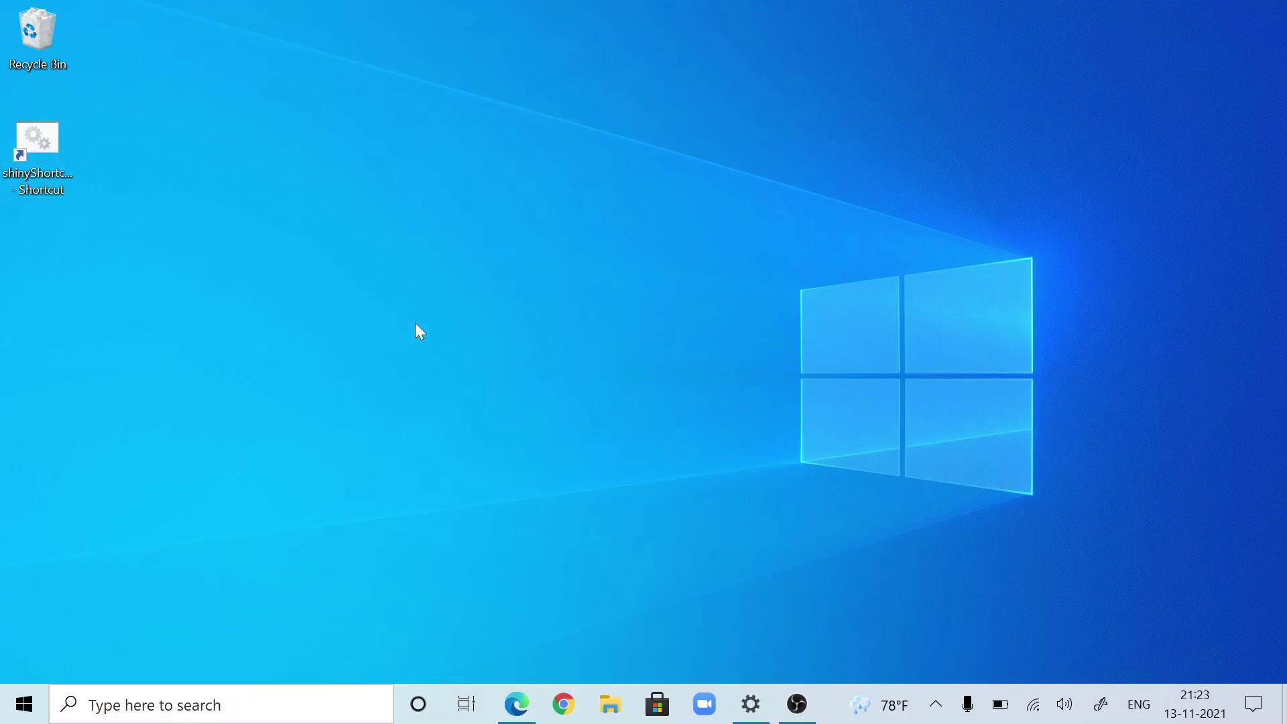
Launch RGfSEM from the shinyShortcut desktop shortcut and allow it to run despite the SmartScreen protection.
double_click(49, 142)
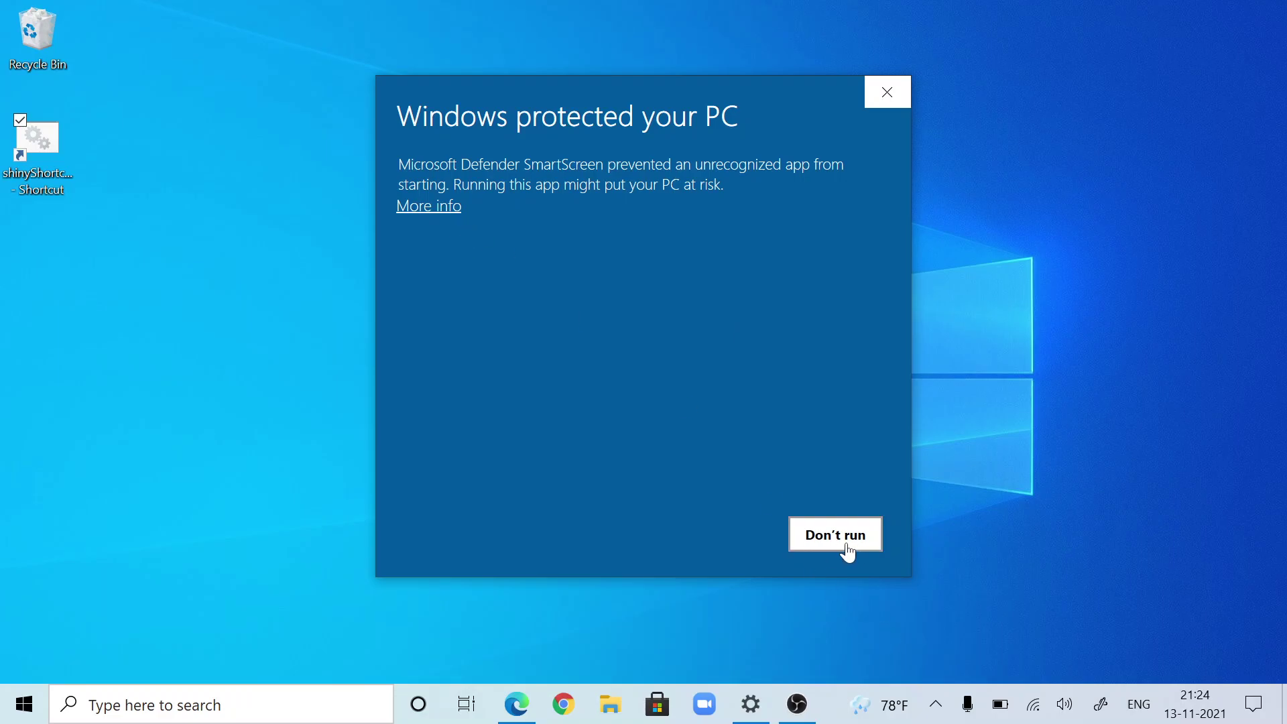
left_click(428, 207)
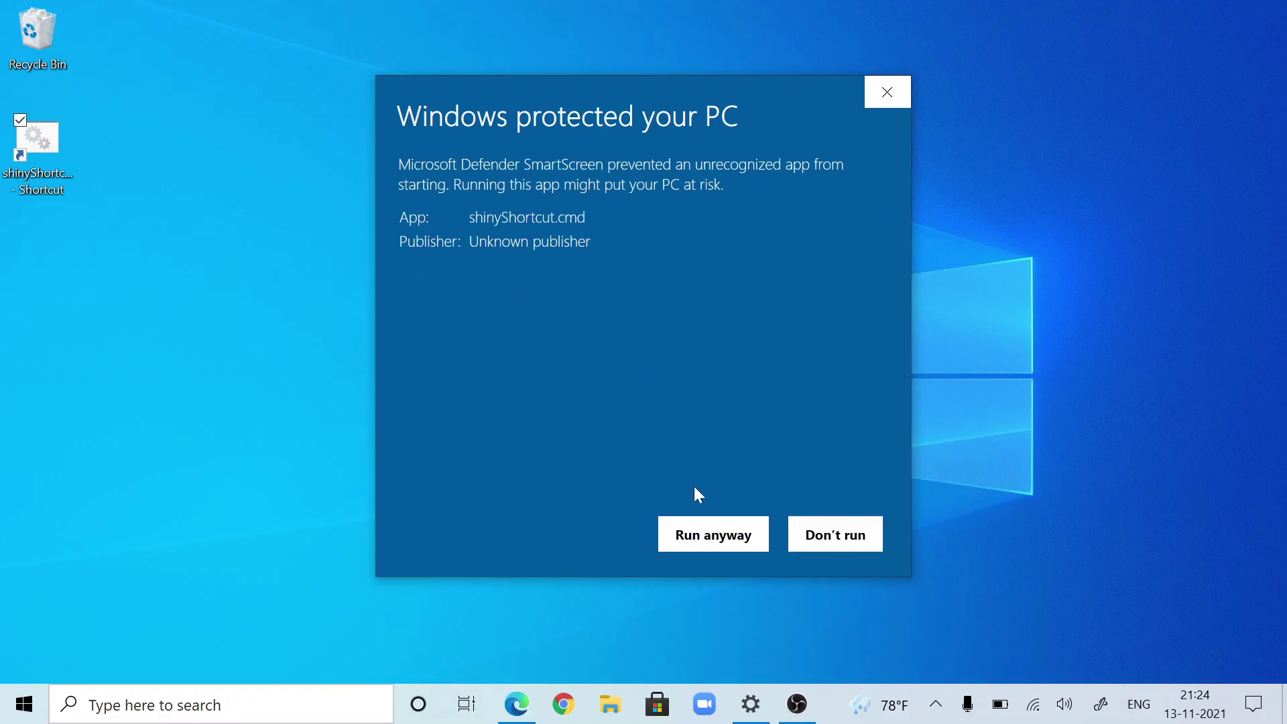
left_click(704, 544)
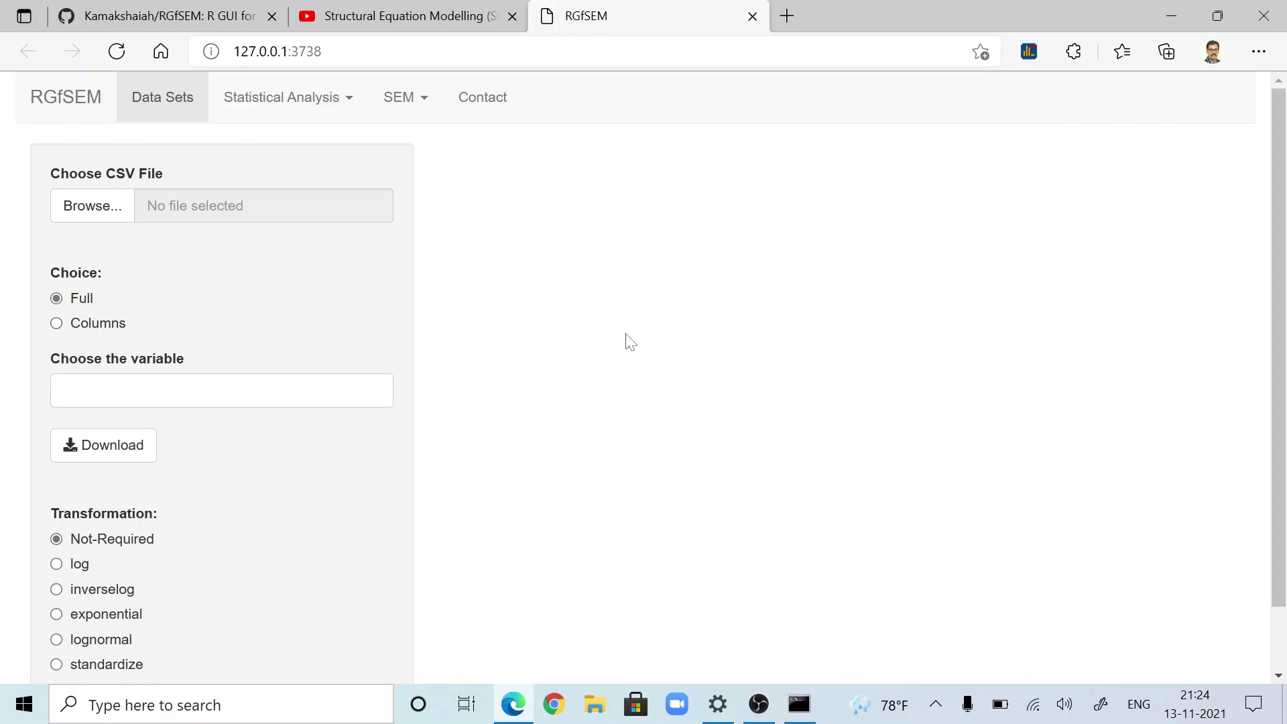
Look through the Statistical Analysis, SEM and Contact sections of RGfSEM, and return to Data Sets.
left_click(331, 95)
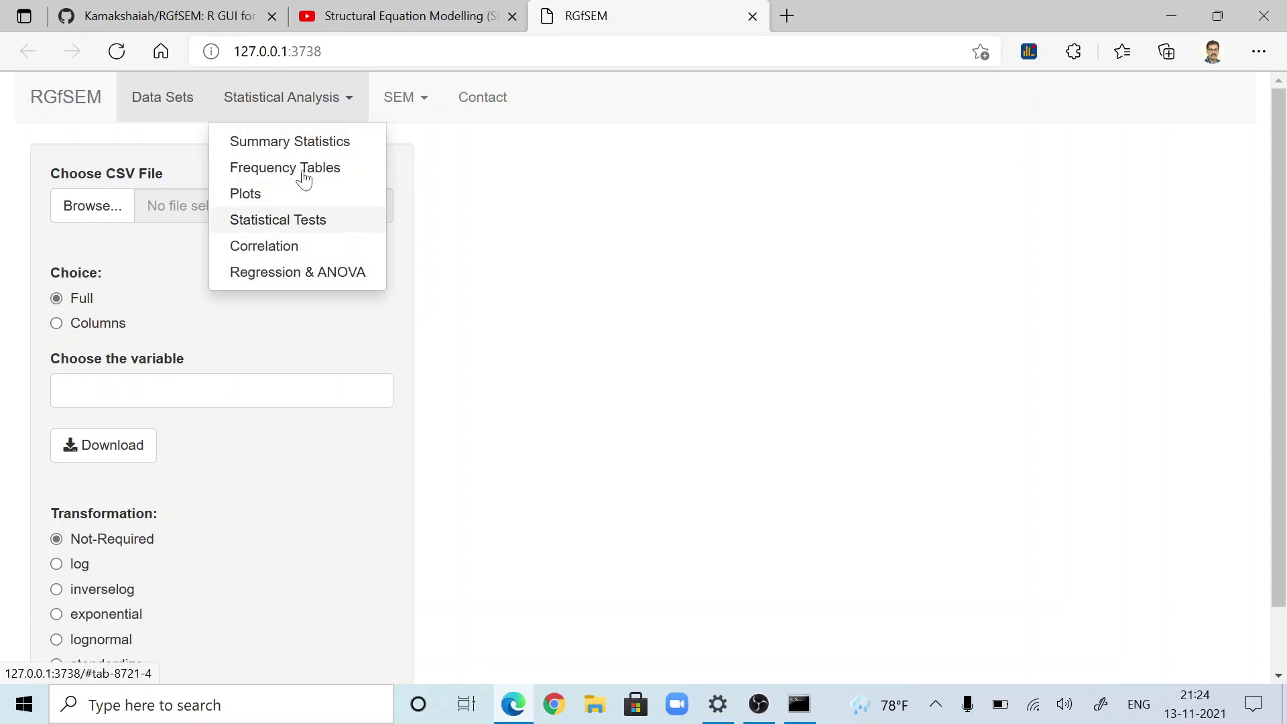
left_click(401, 97)
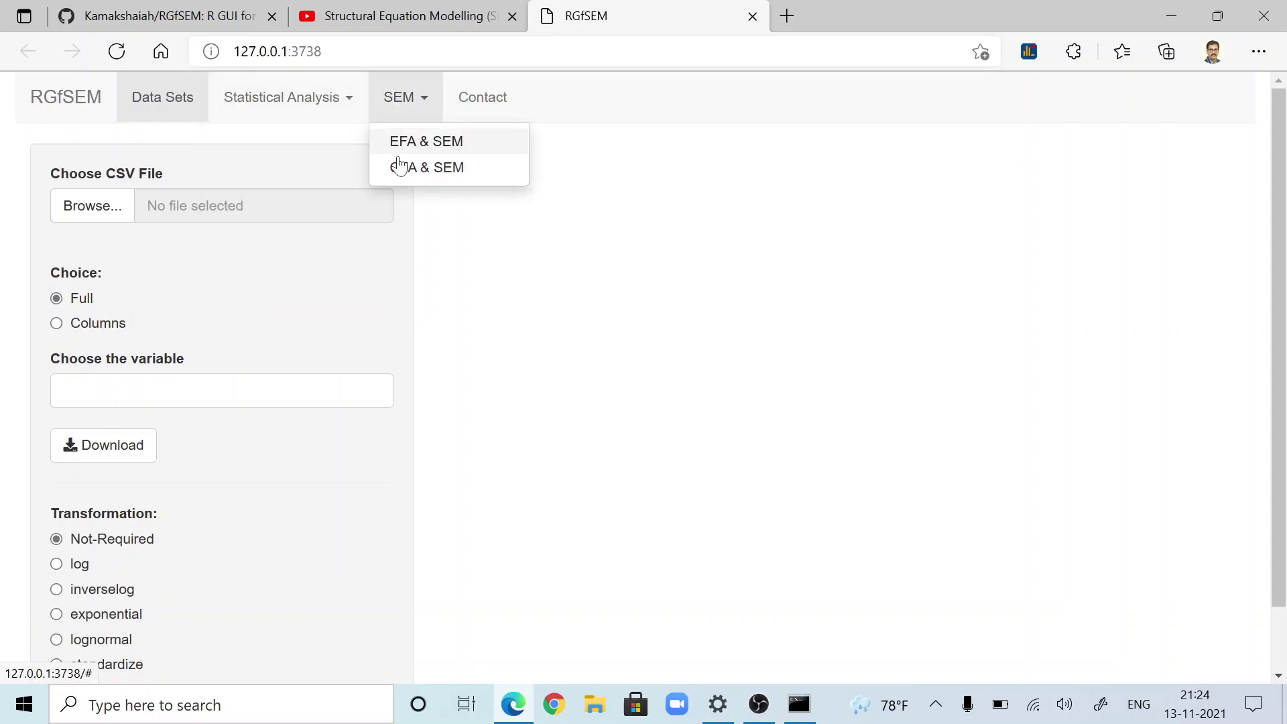
left_click(496, 102)
left_click(315, 103)
left_click(376, 247)
left_click(191, 102)
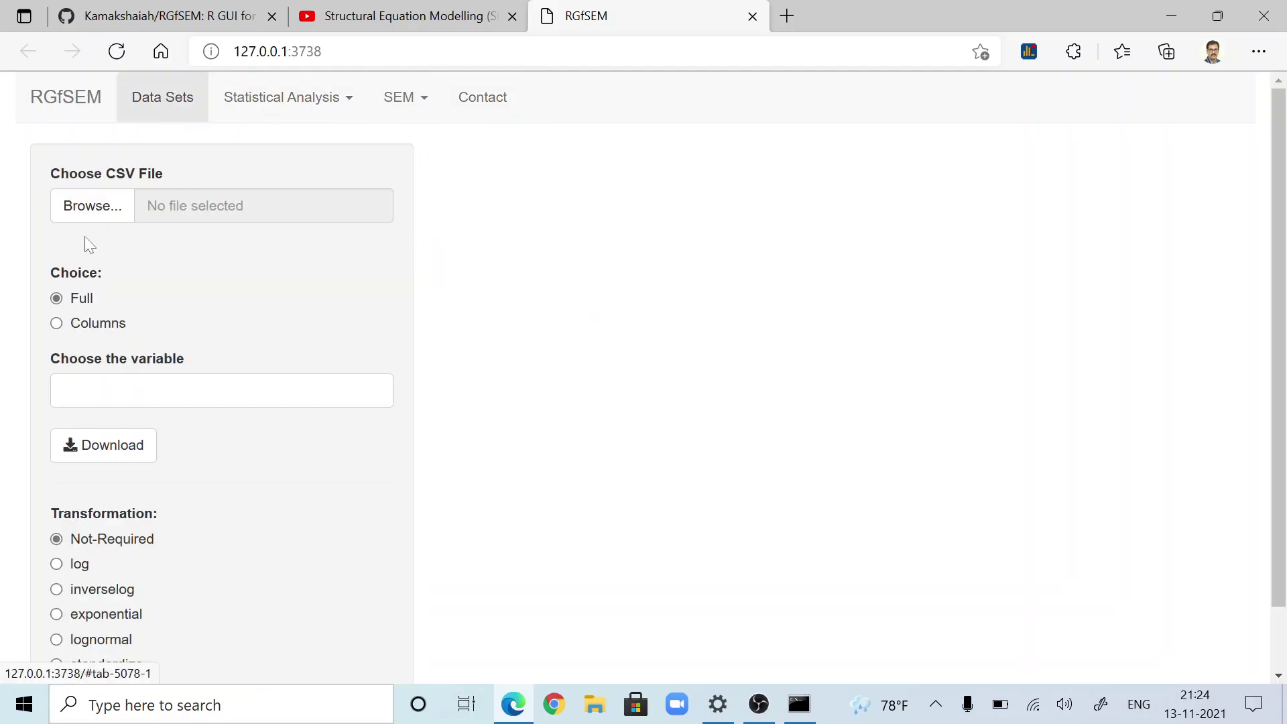
Upload data.csv from the RGfSEM-master folder as the data set.
left_click(91, 211)
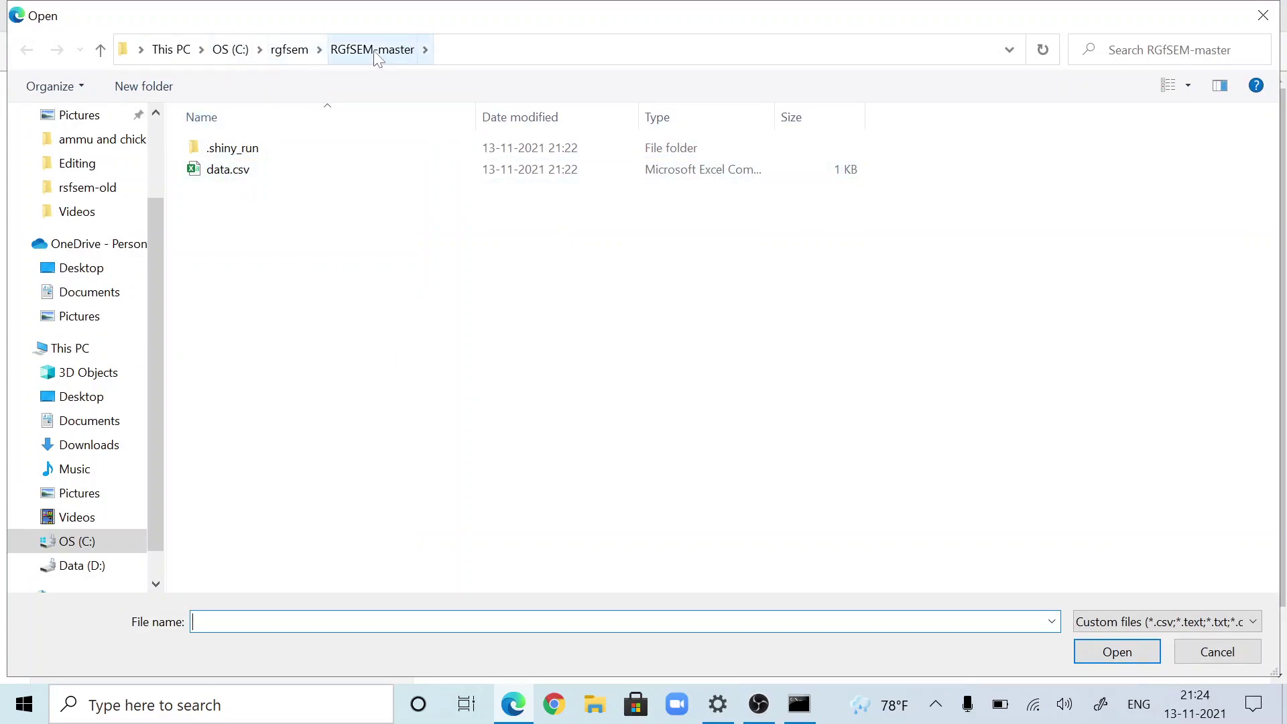
left_click(232, 172)
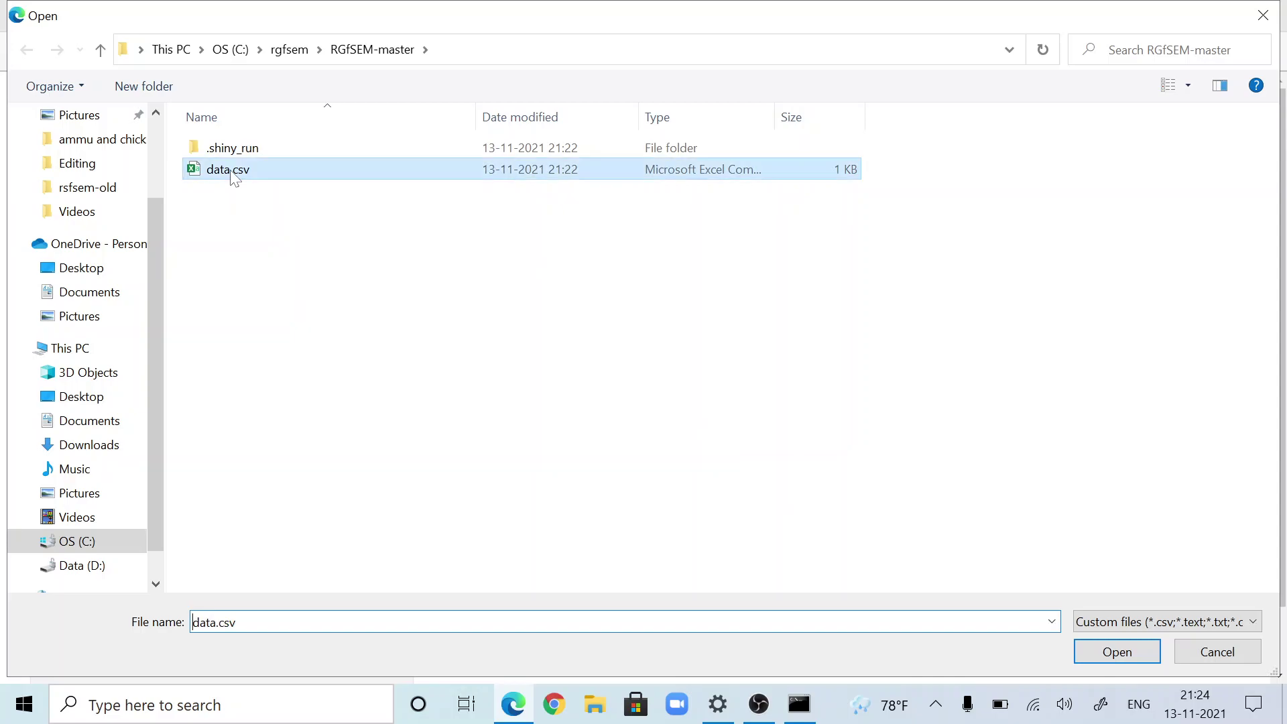
left_click(1131, 654)
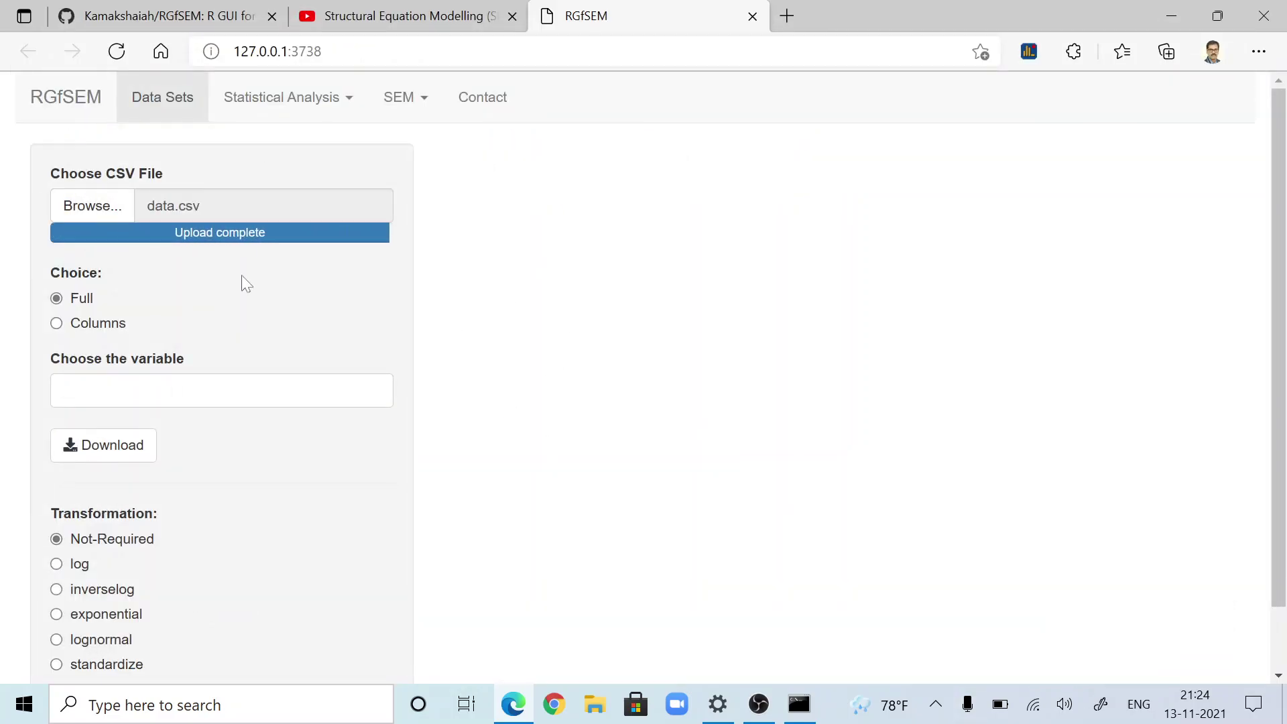
Open the EFA & SEM analysis for the uploaded data and review the factor analysis output.
left_click(400, 99)
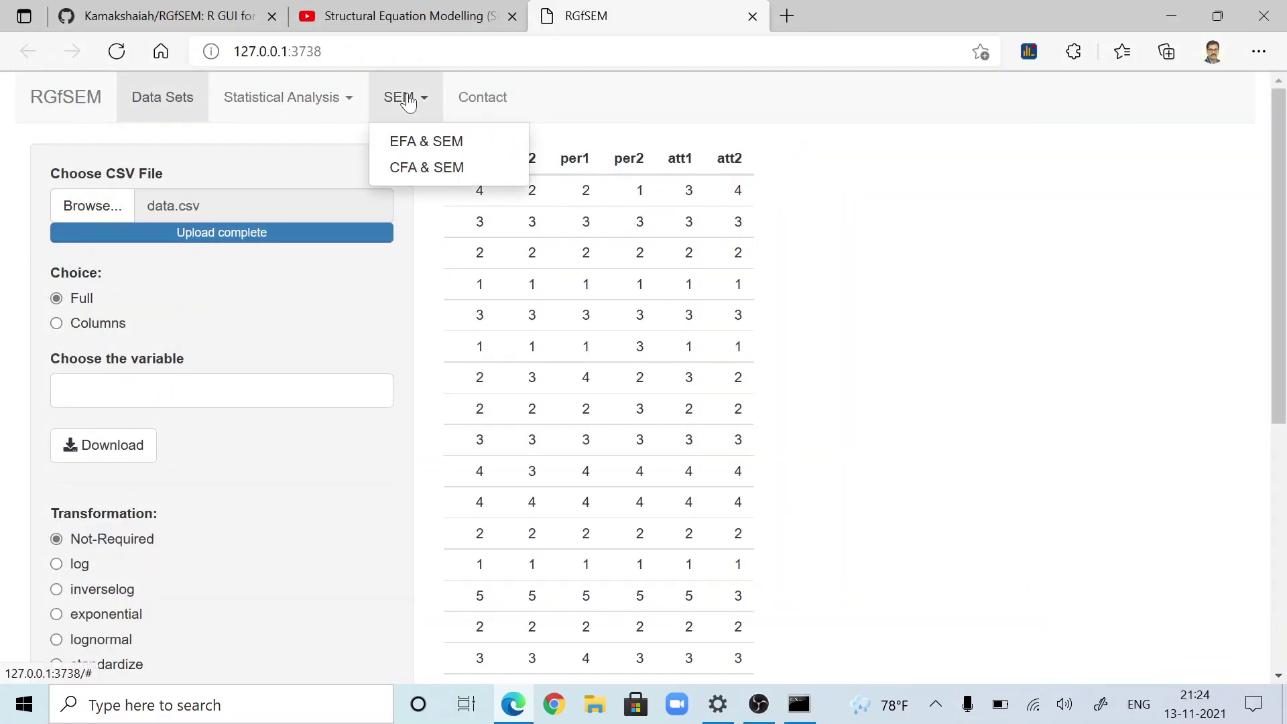
left_click(415, 153)
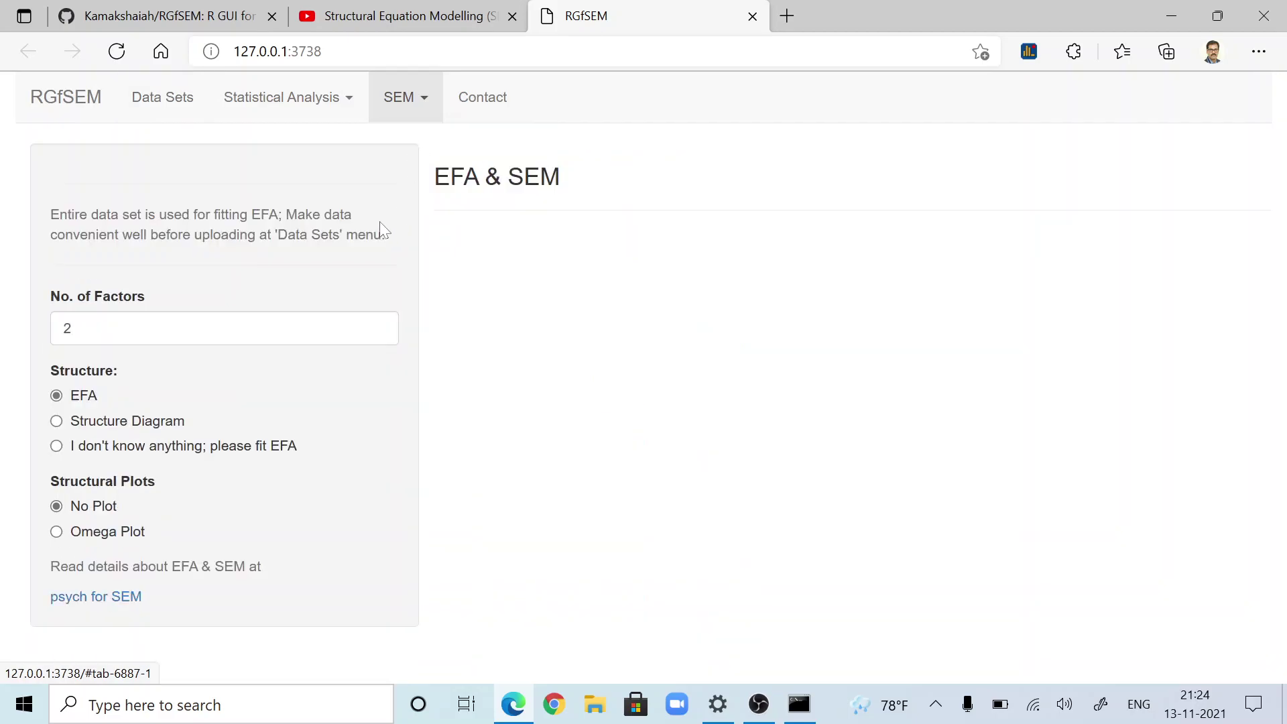
triple_click(592, 191)
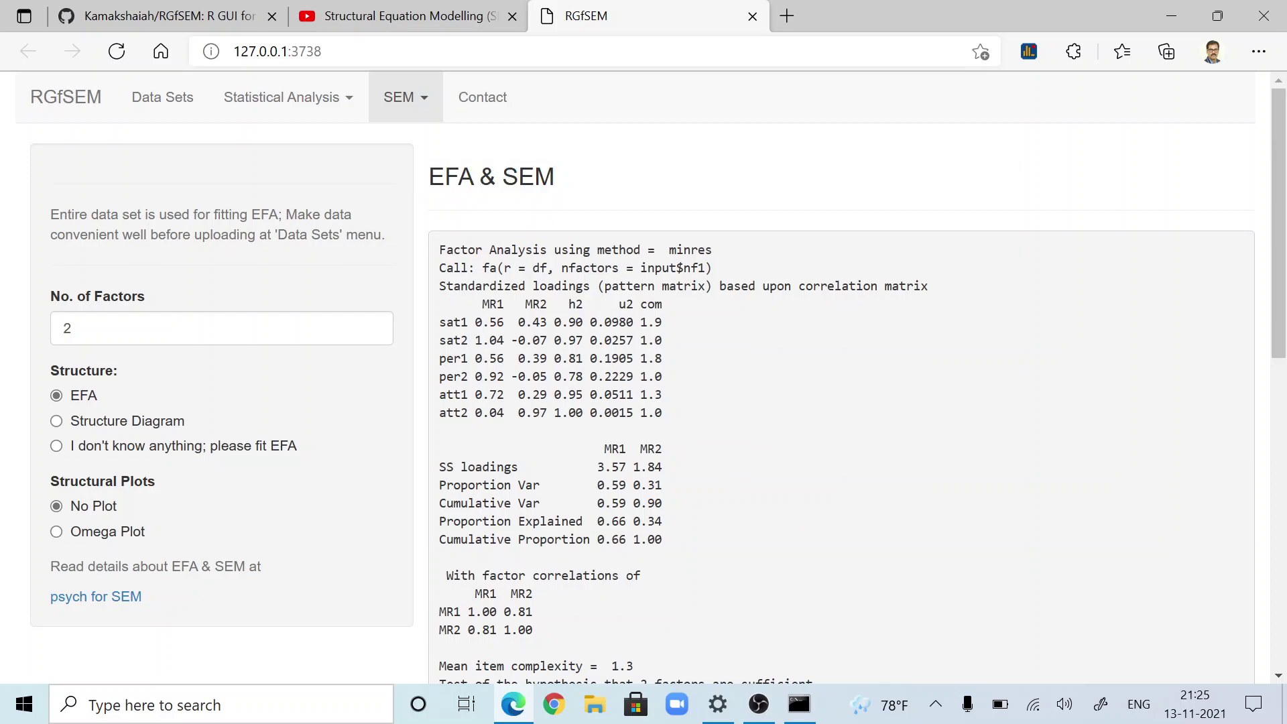
left_click_drag(439, 249, 683, 662)
scroll(753, 507, "down", 5)
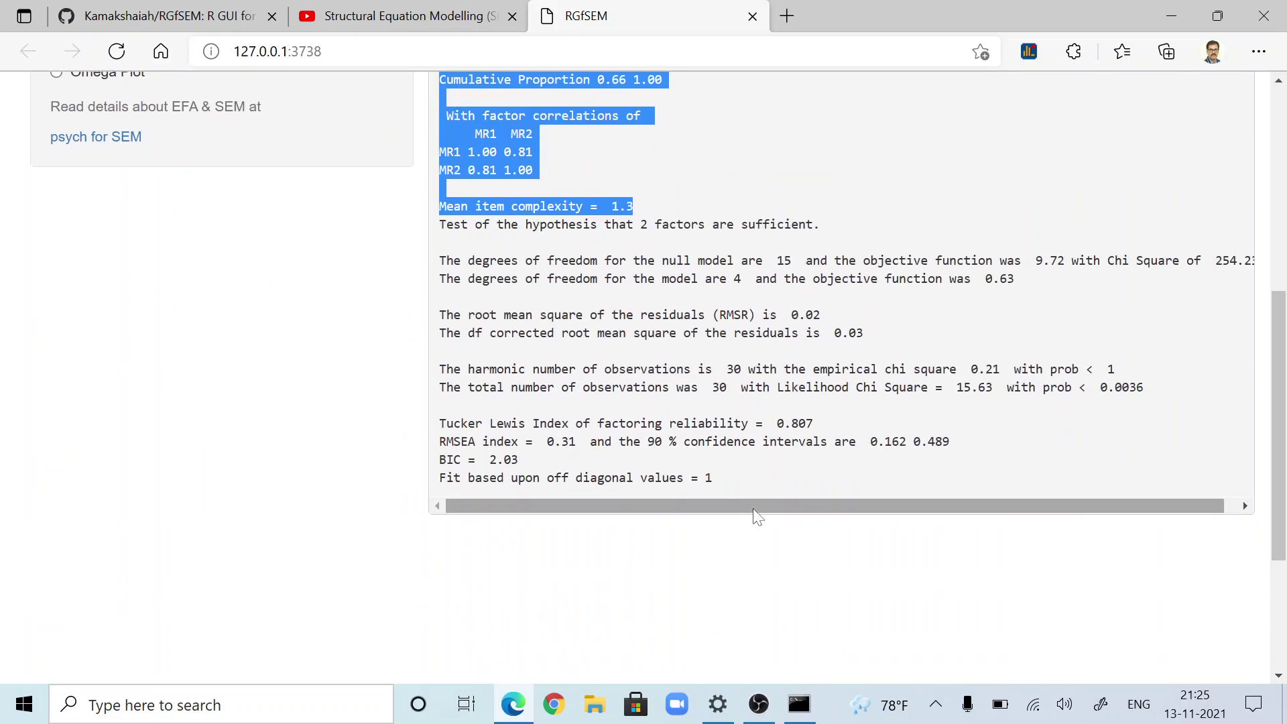
scroll(375, 424, "up", 7)
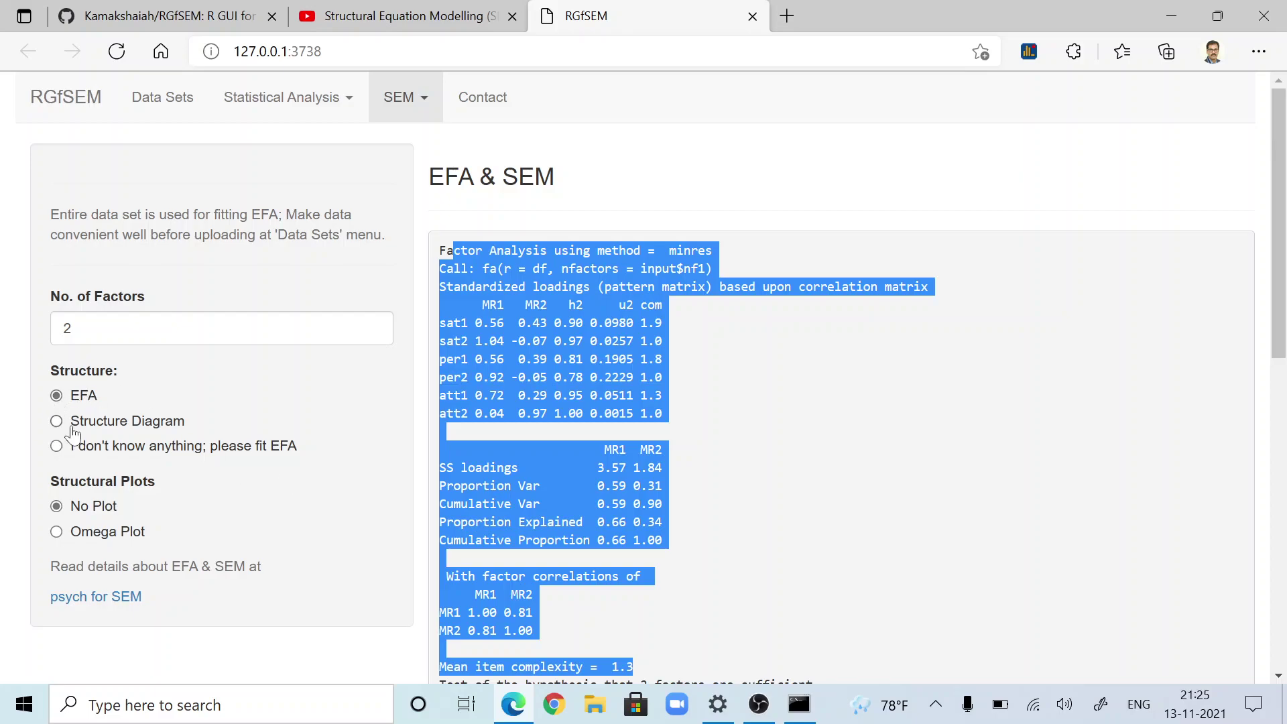
Show the structure diagram of the EFA model, view its image in a separate browser tab, and close that tab.
scroll(938, 434, "down", 15)
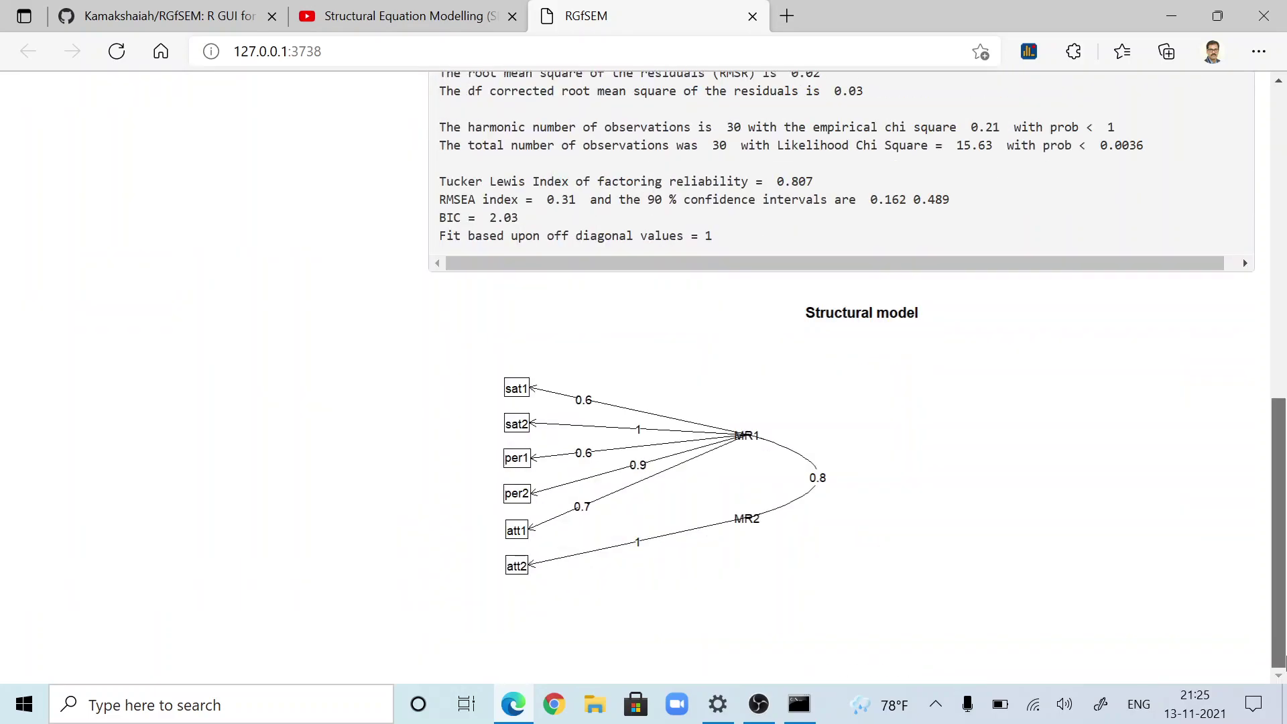
left_click_drag(578, 462, 935, 7)
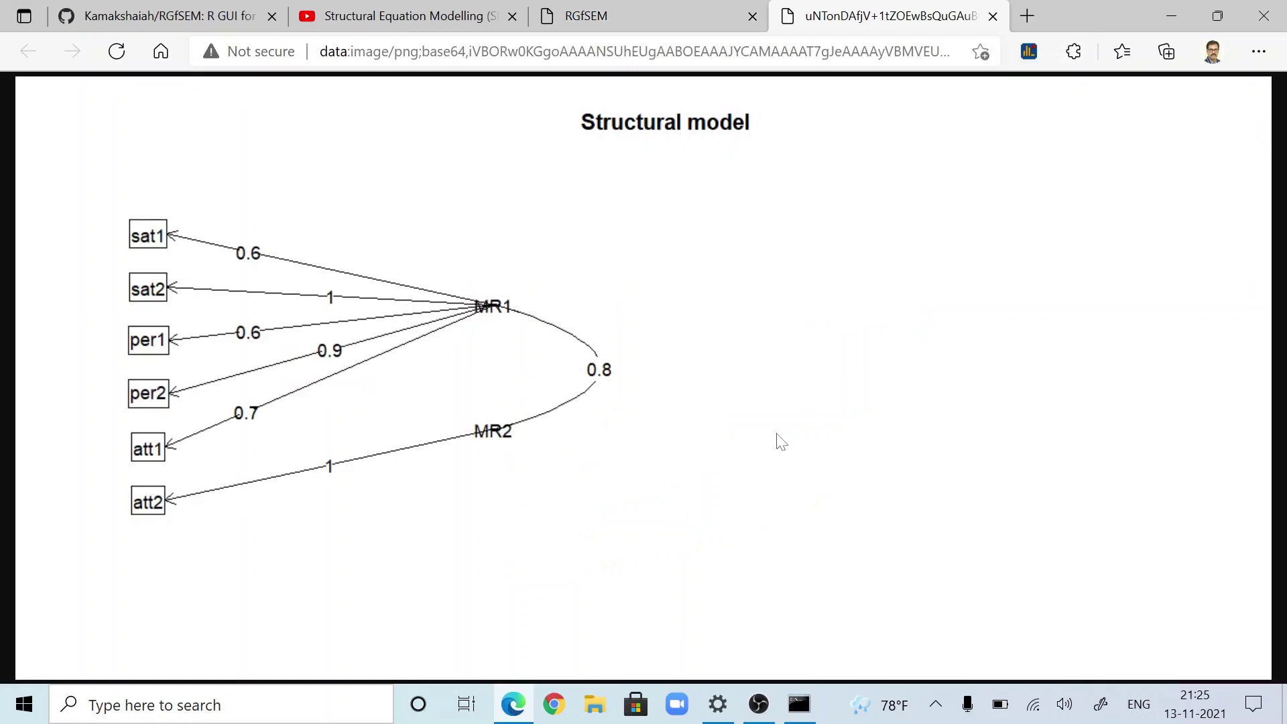
right_click(496, 370)
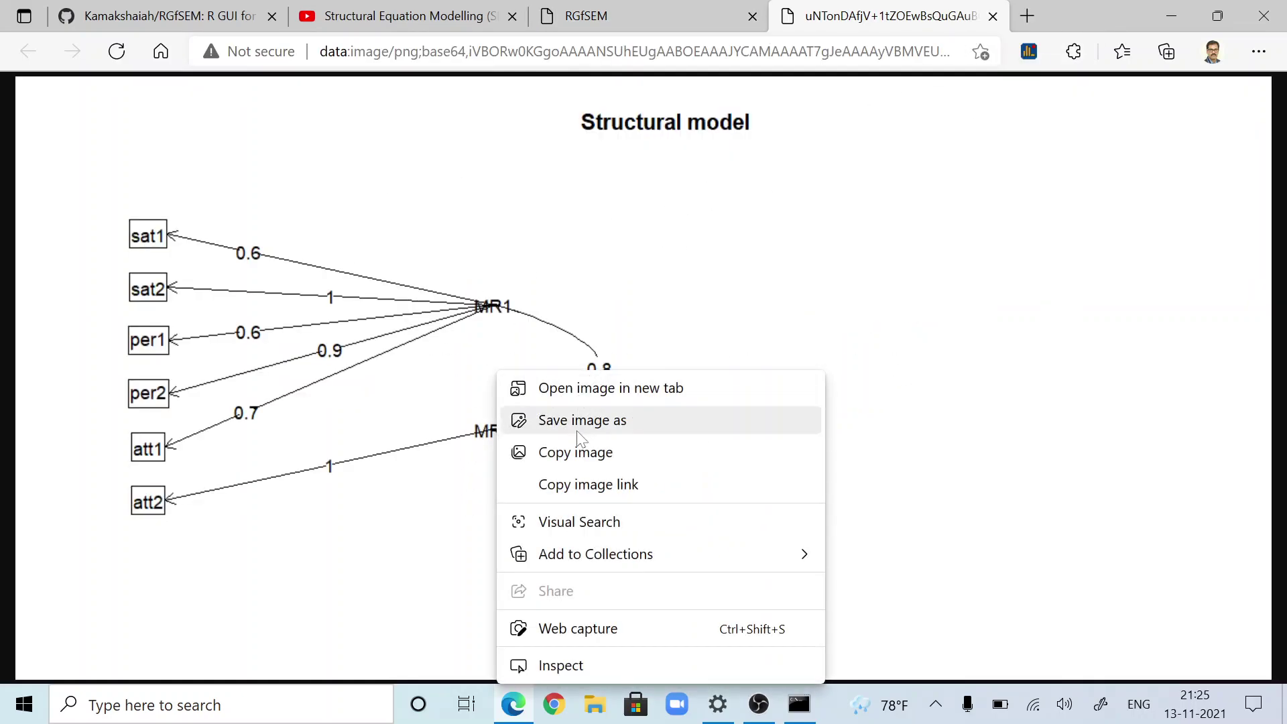
left_click(993, 15)
scroll(601, 263, "up", 4)
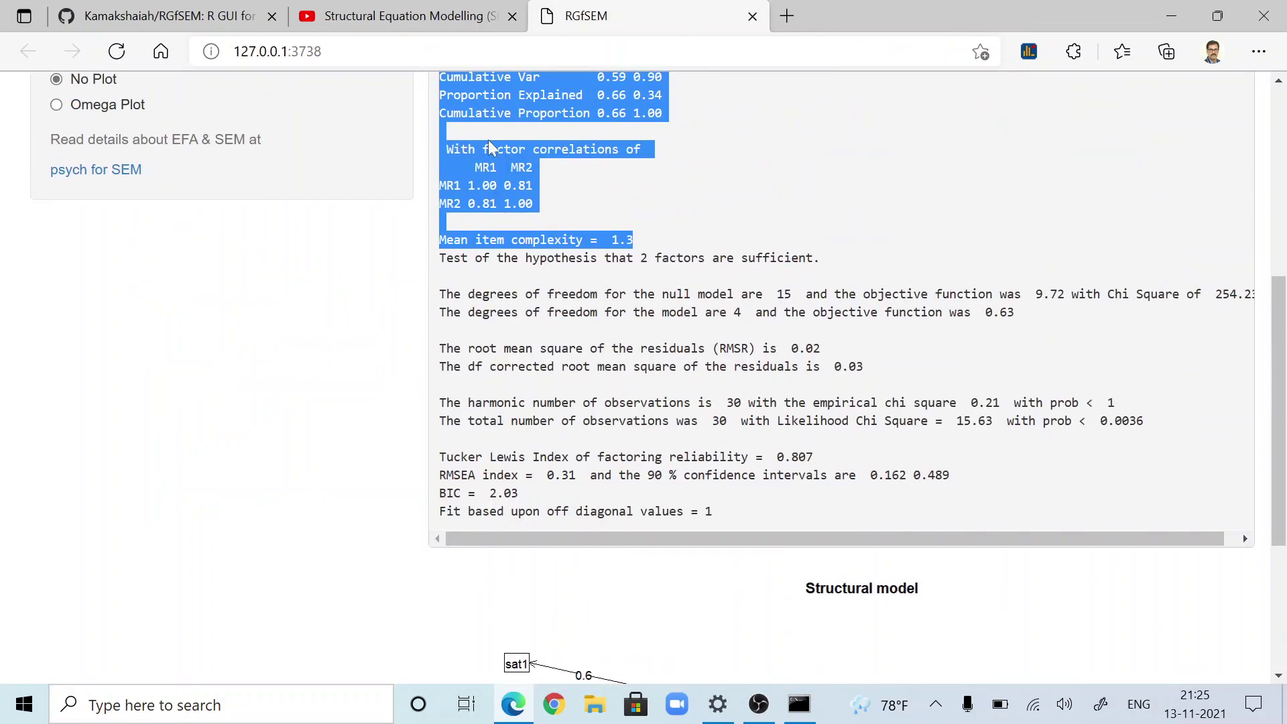
Finish reviewing the EFA factor analysis output and open the CFA & SEM analysis.
left_click_drag(486, 113, 662, 403)
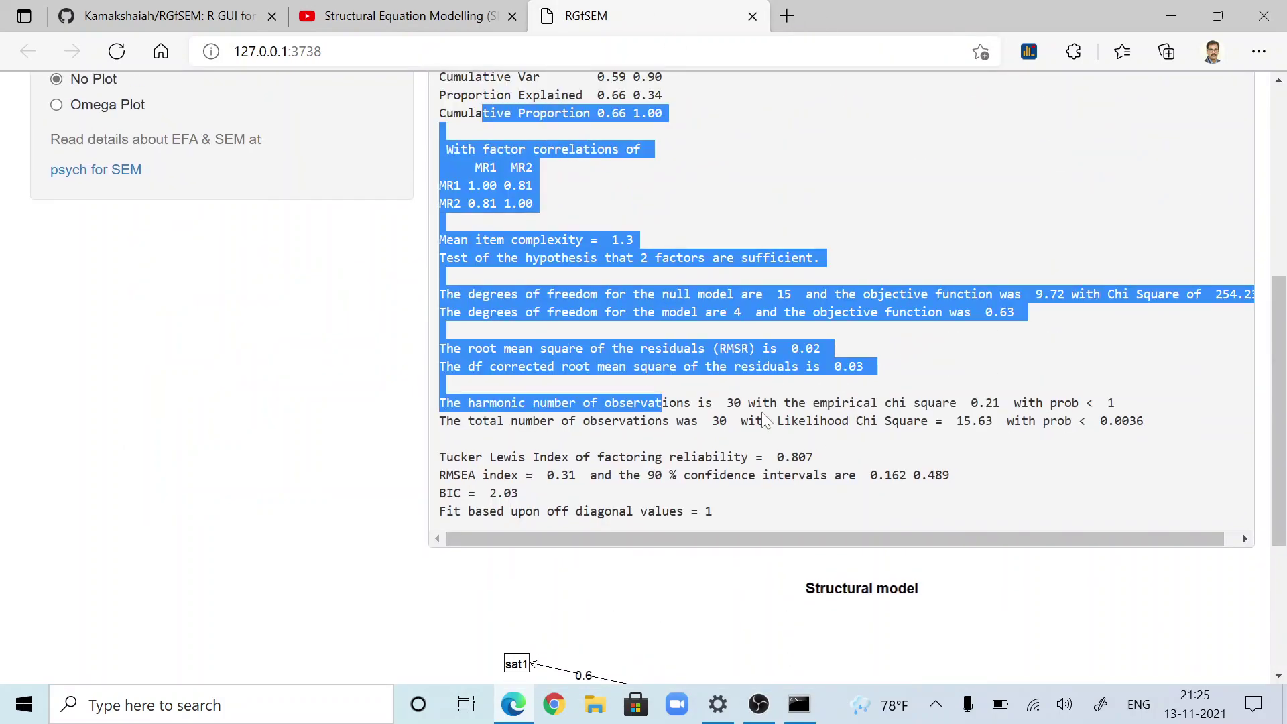
scroll(696, 417, "up", 4)
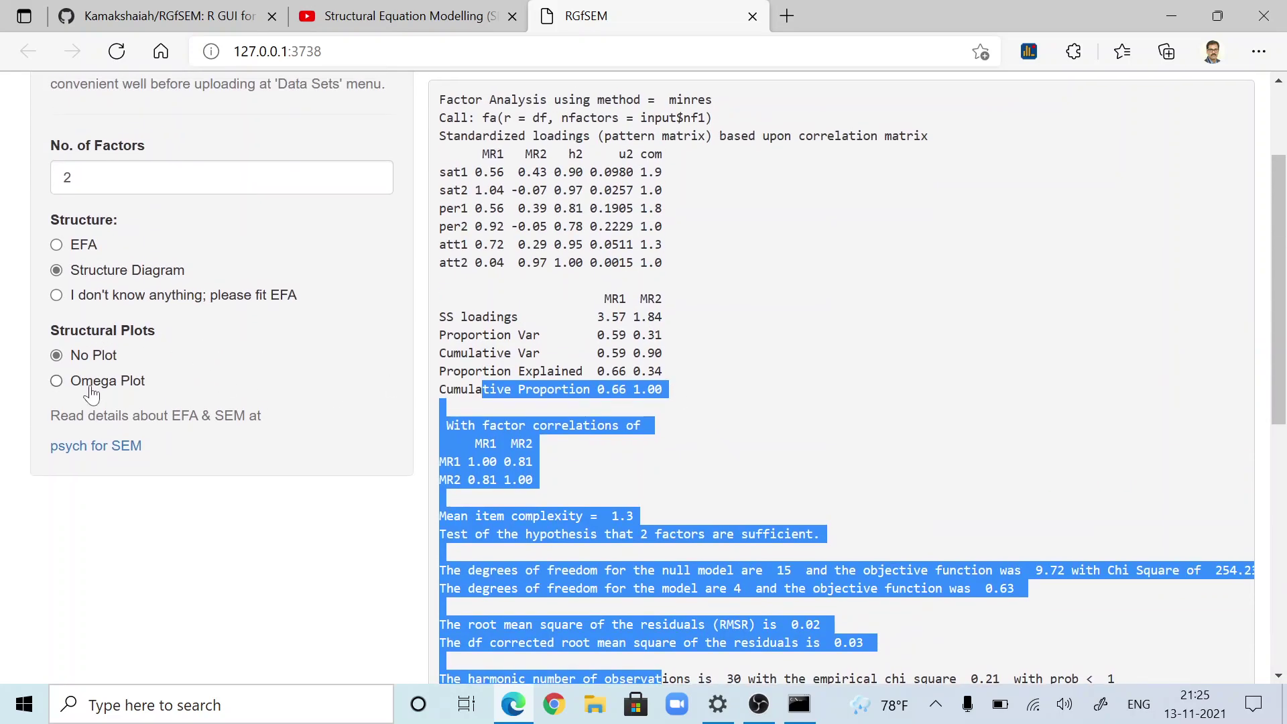
scroll(223, 242, "up", 2)
left_click(402, 97)
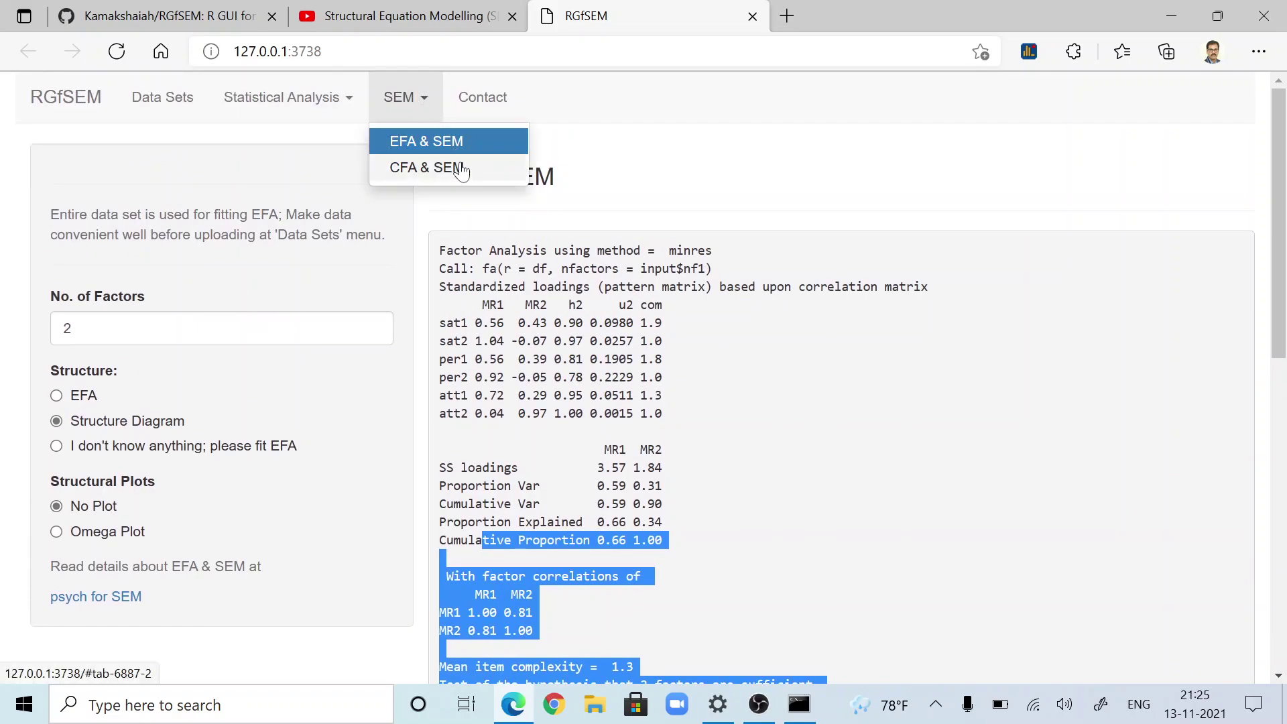
left_click(432, 168)
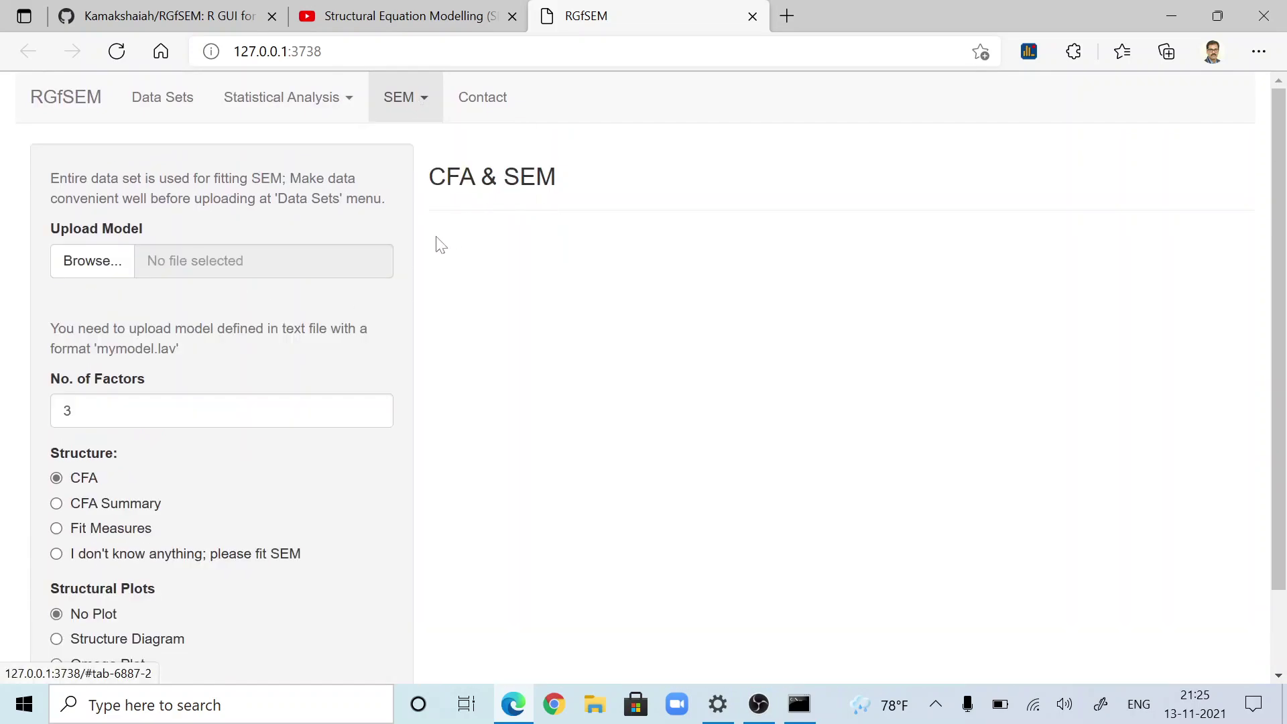
Look over the CFA & SEM options, check the Structural Equation Modelling playlist on YouTube, and return to RGfSEM.
double_click(70, 410)
scroll(263, 526, "down", 2)
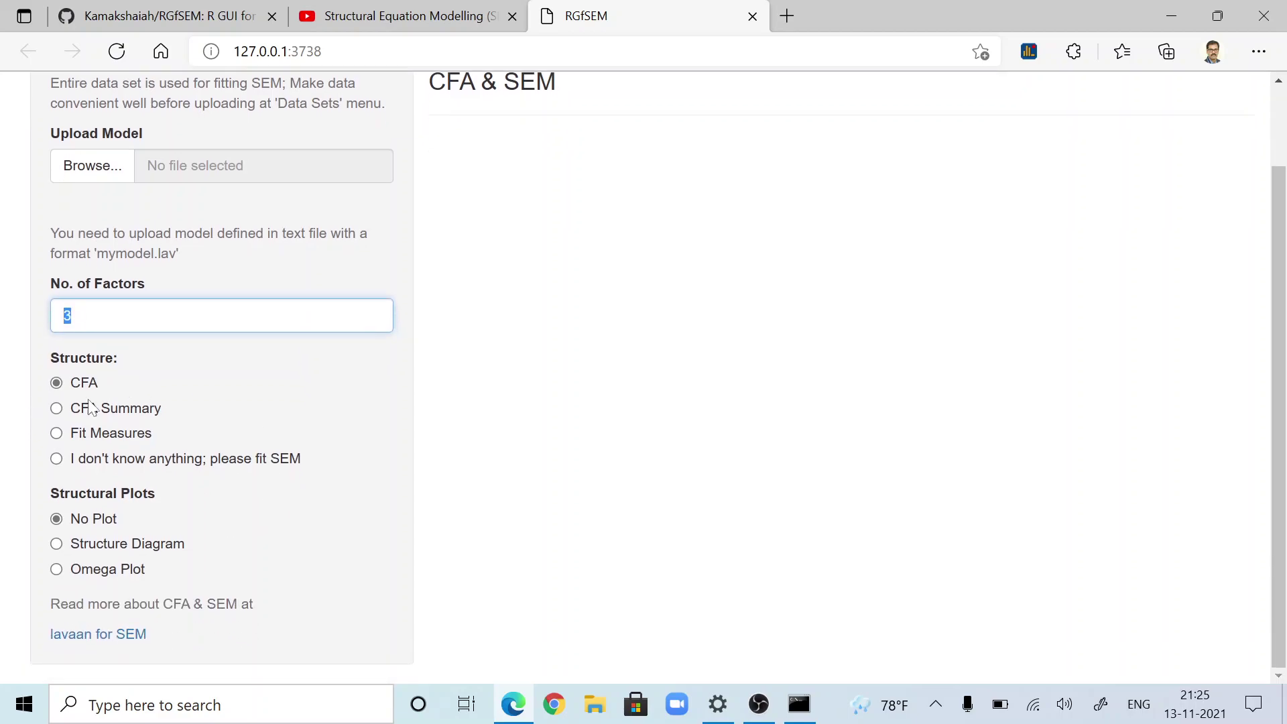
scroll(446, 494, "up", 2)
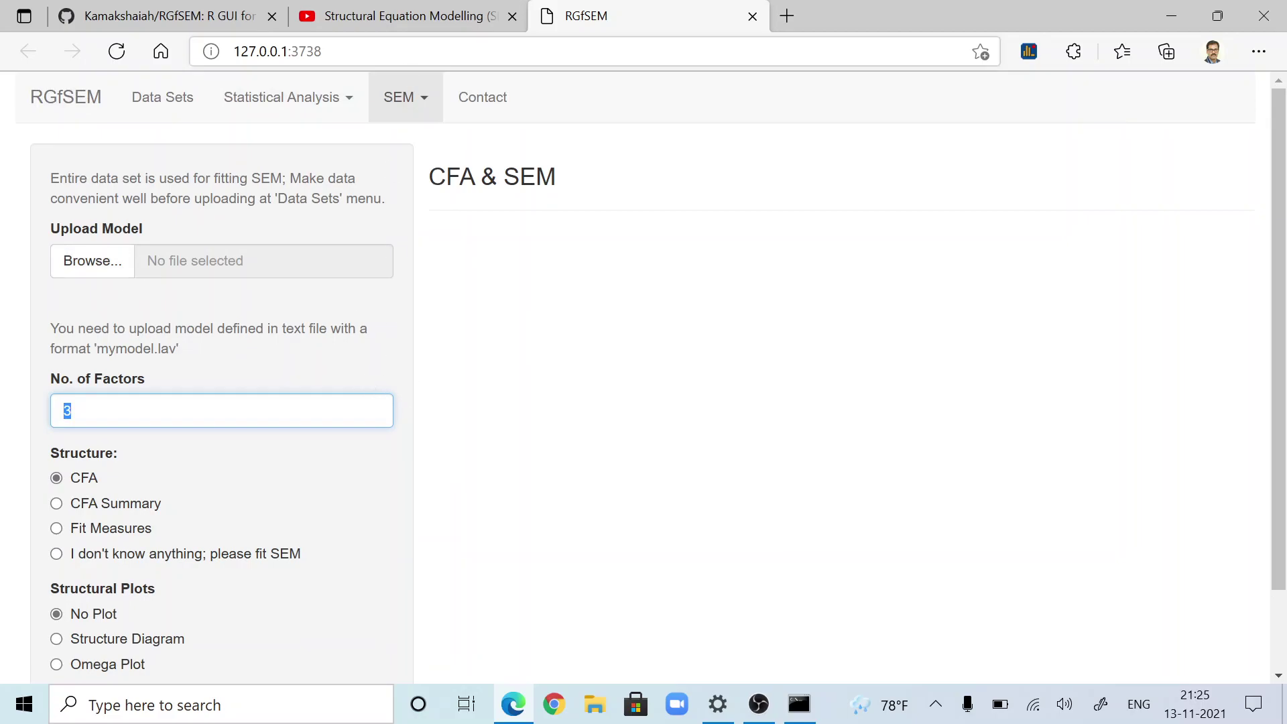
left_click(409, 16)
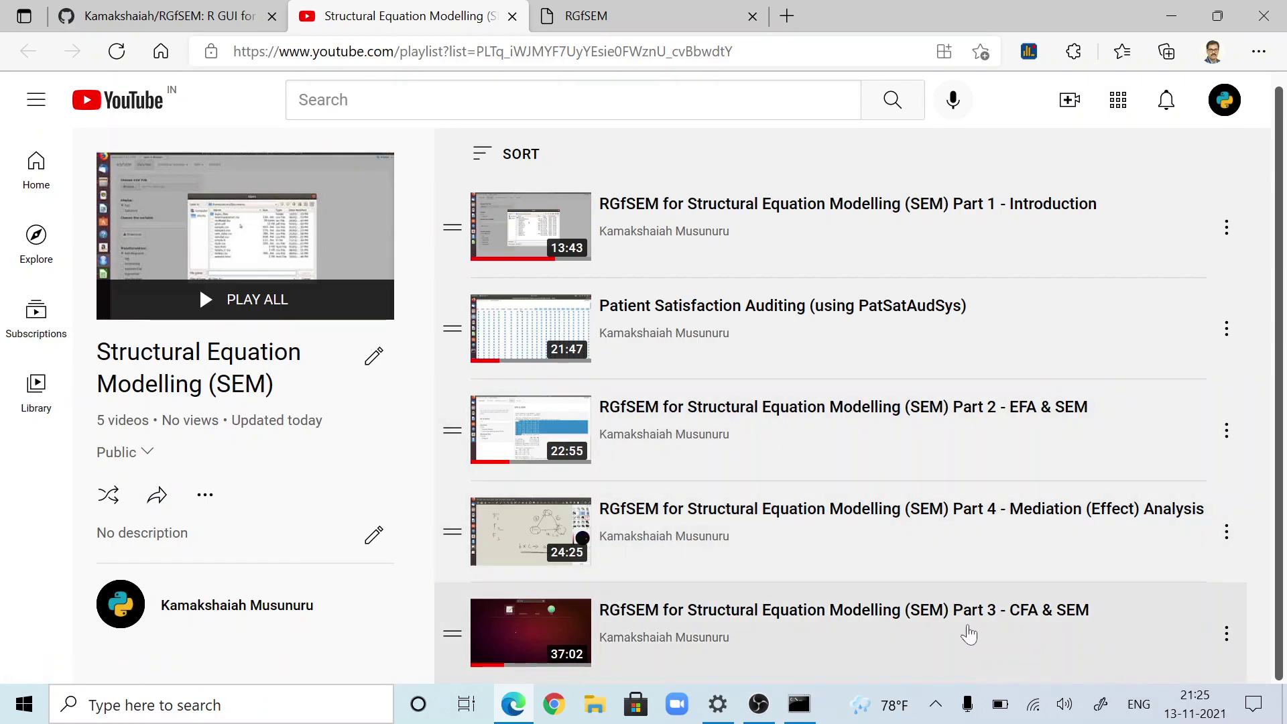
left_click(653, 12)
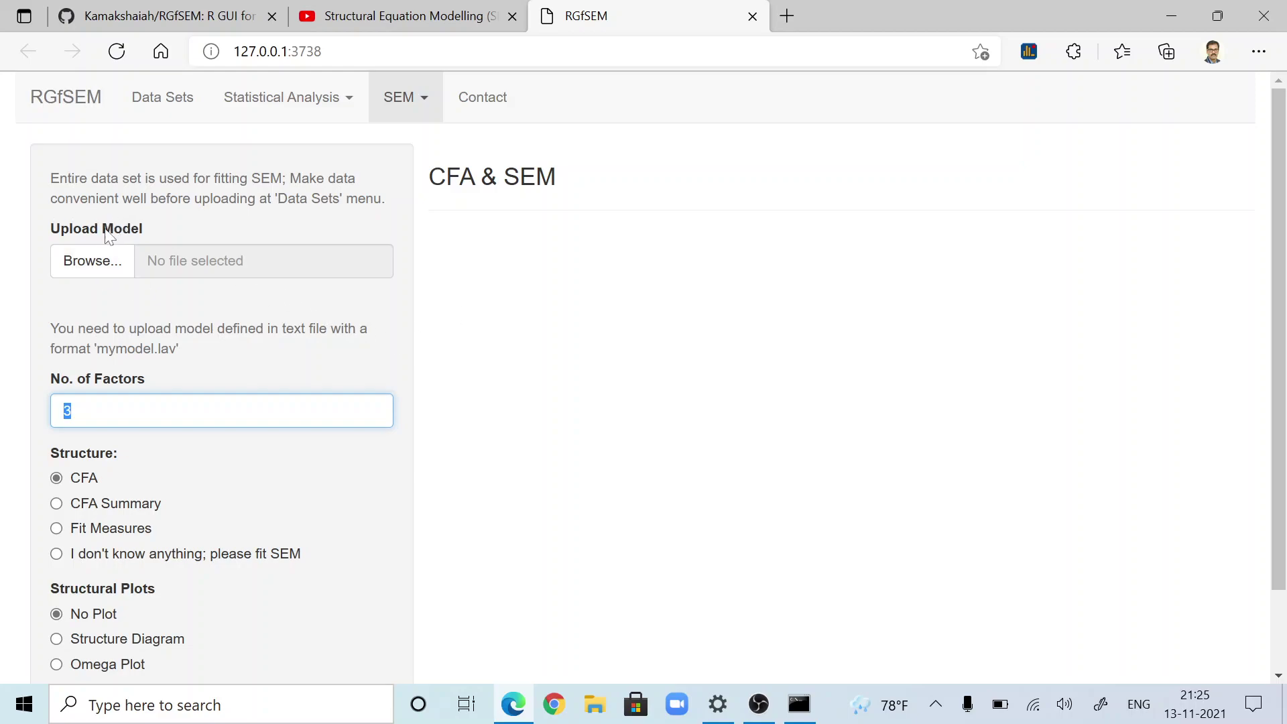
Upload model.lav from the RGfSEM-master folder as the model and review the CFA output.
left_click_drag(102, 229, 189, 248)
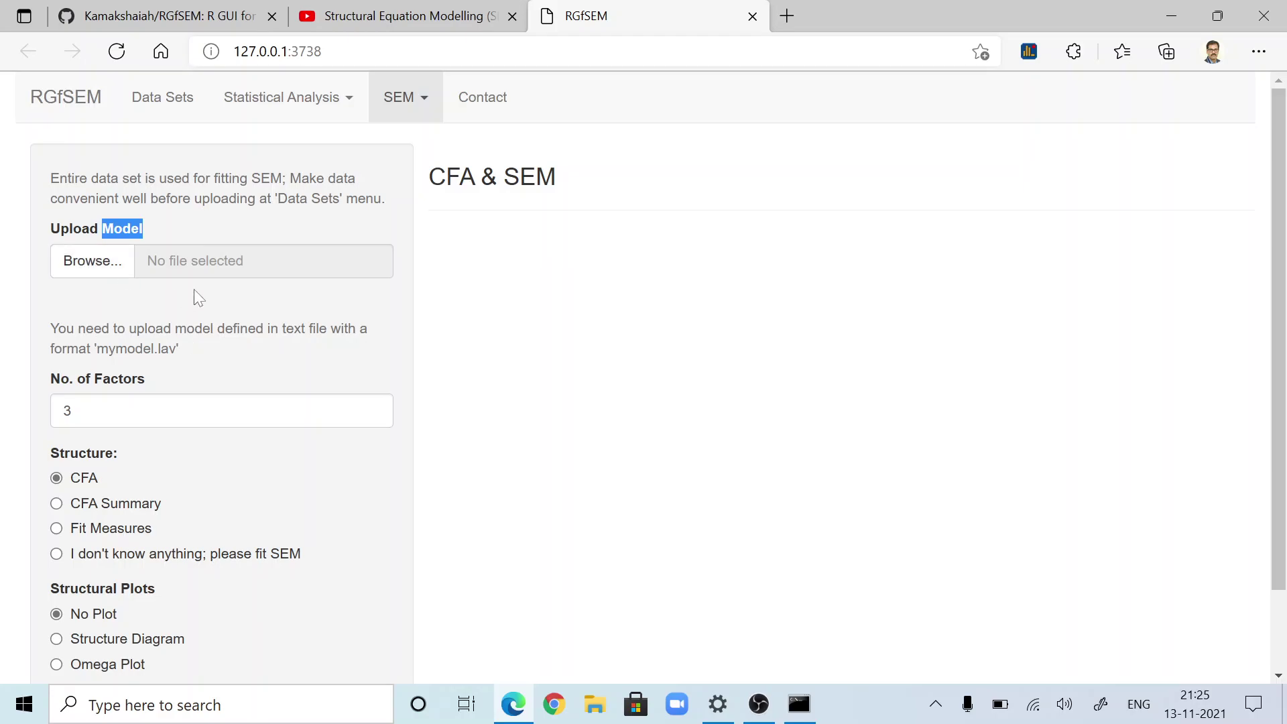
left_click(95, 264)
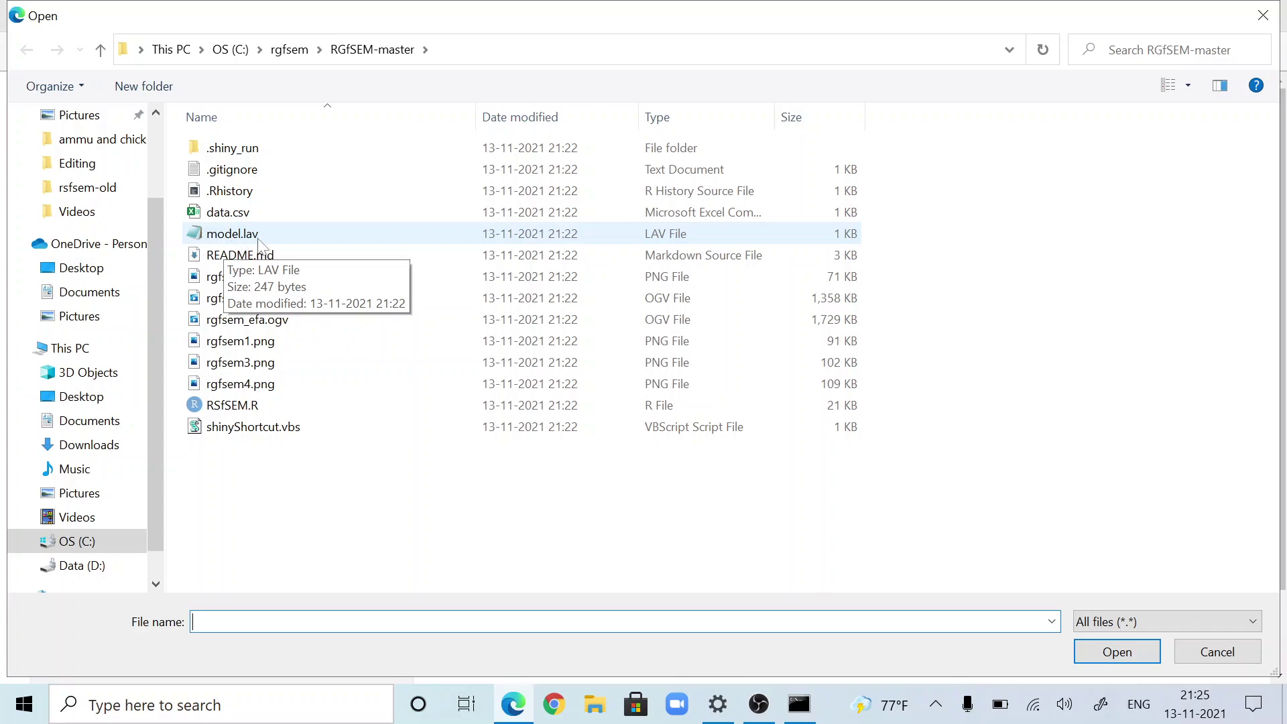
left_click(260, 236)
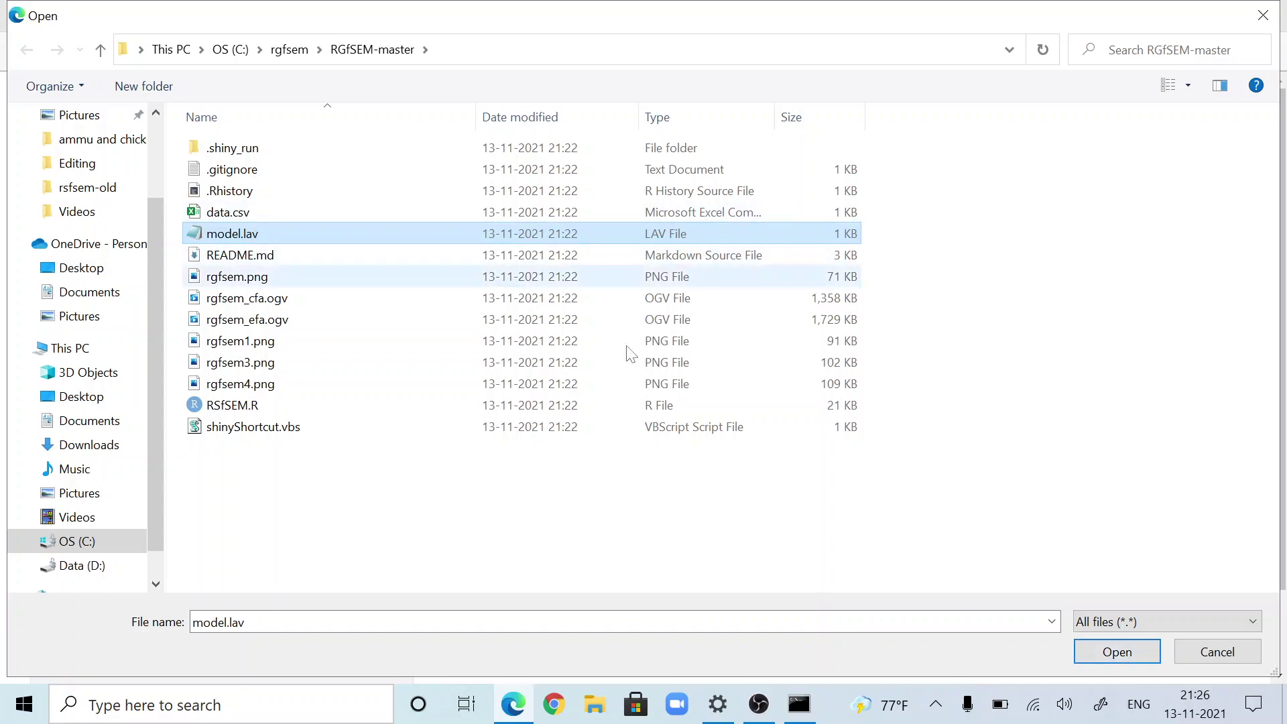
left_click(1116, 652)
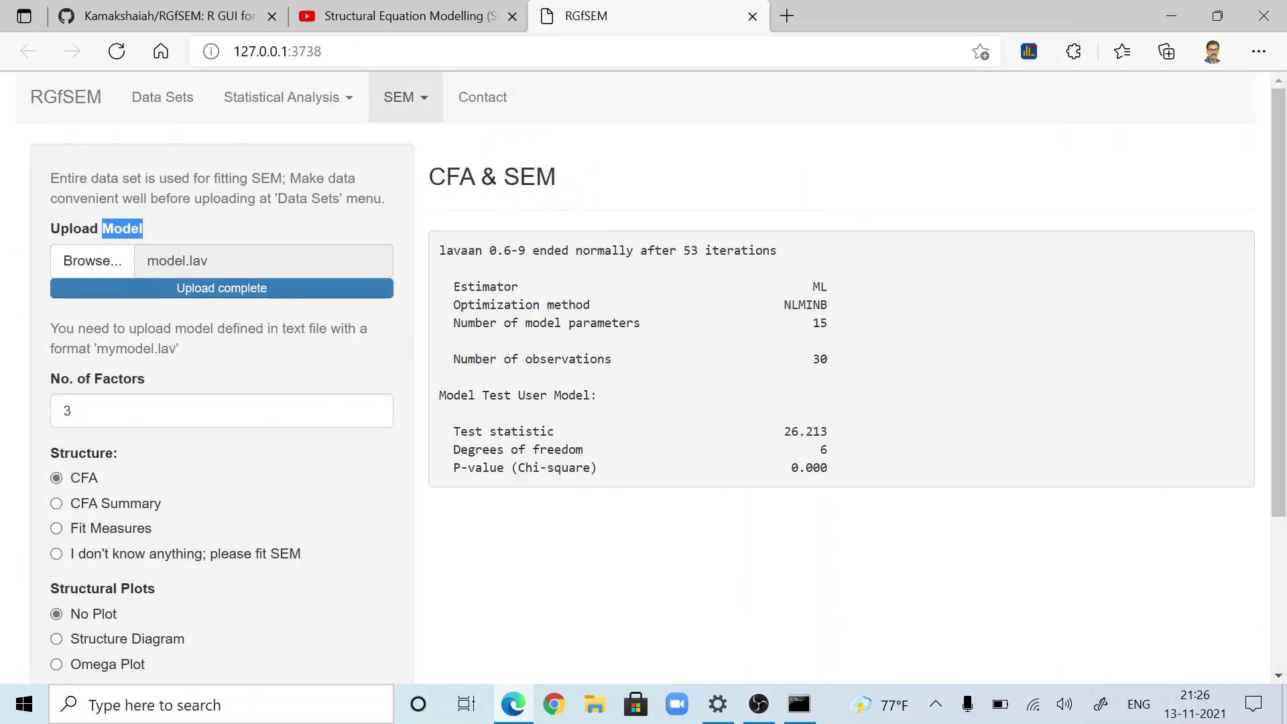
left_click_drag(460, 250, 871, 479)
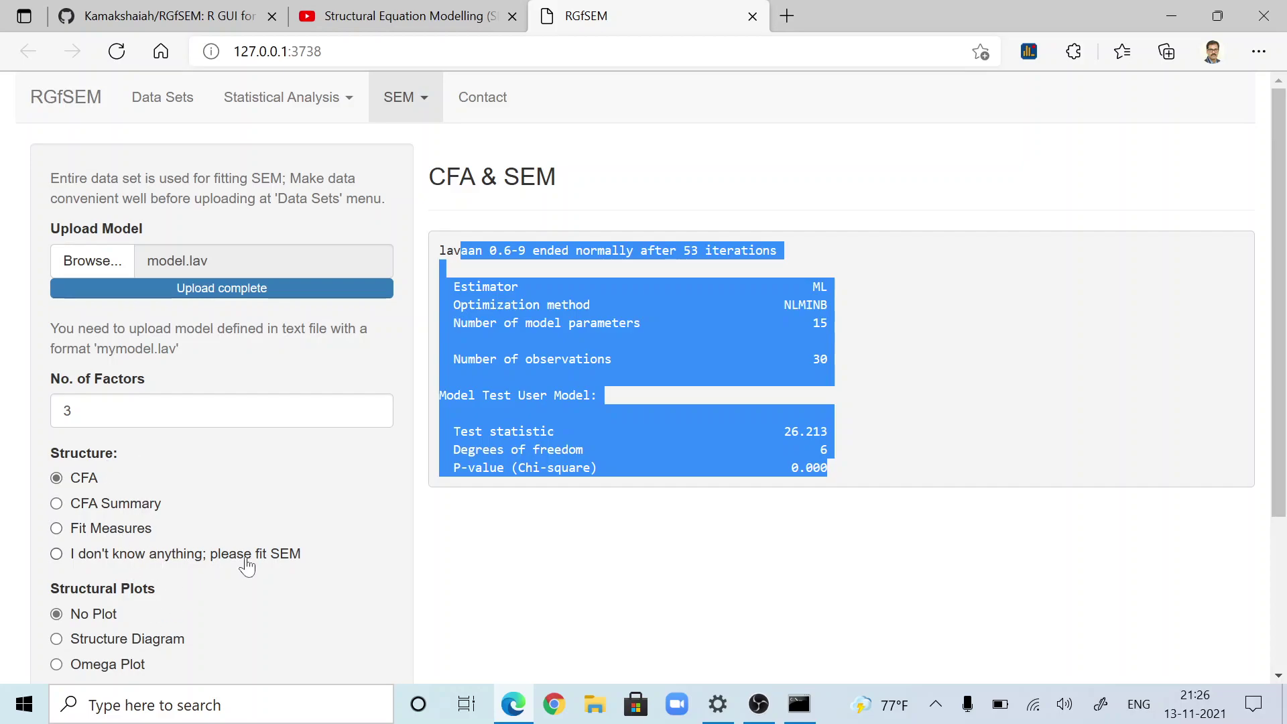
Show the structure diagram of the CFA model, view its image in a separate browser tab, and close that tab.
scroll(246, 564, "down", 3)
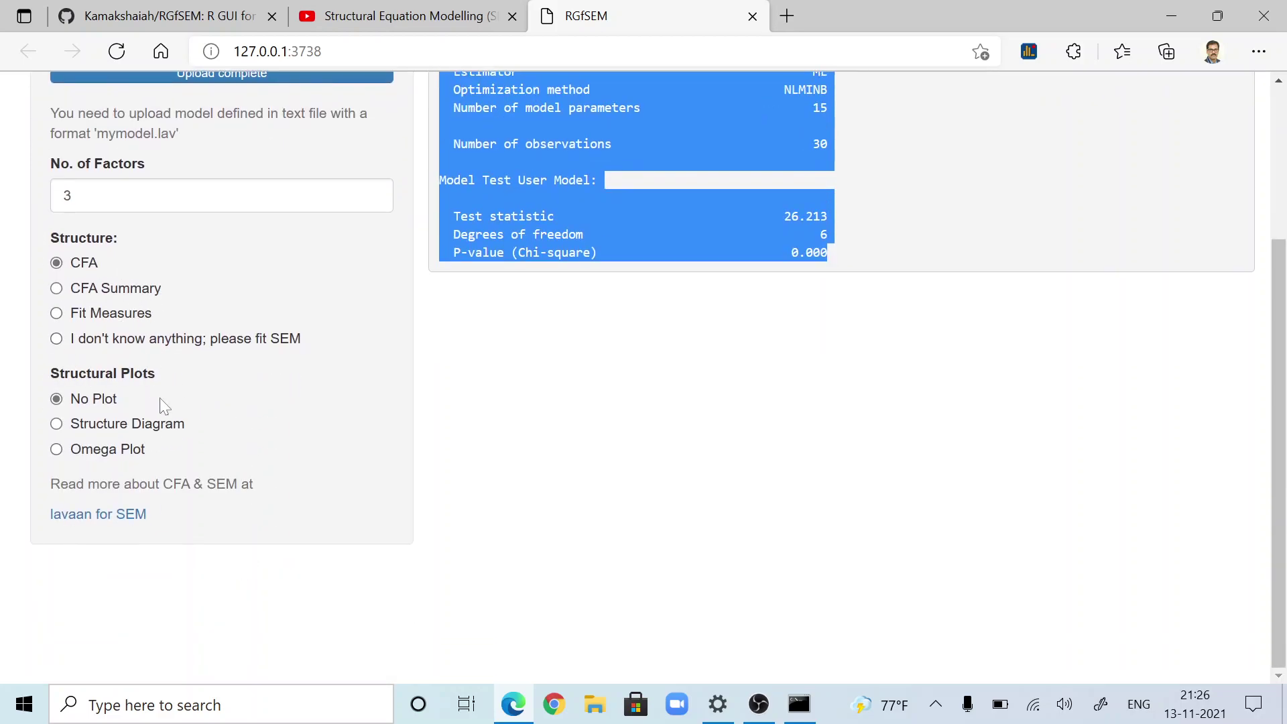
left_click(56, 426)
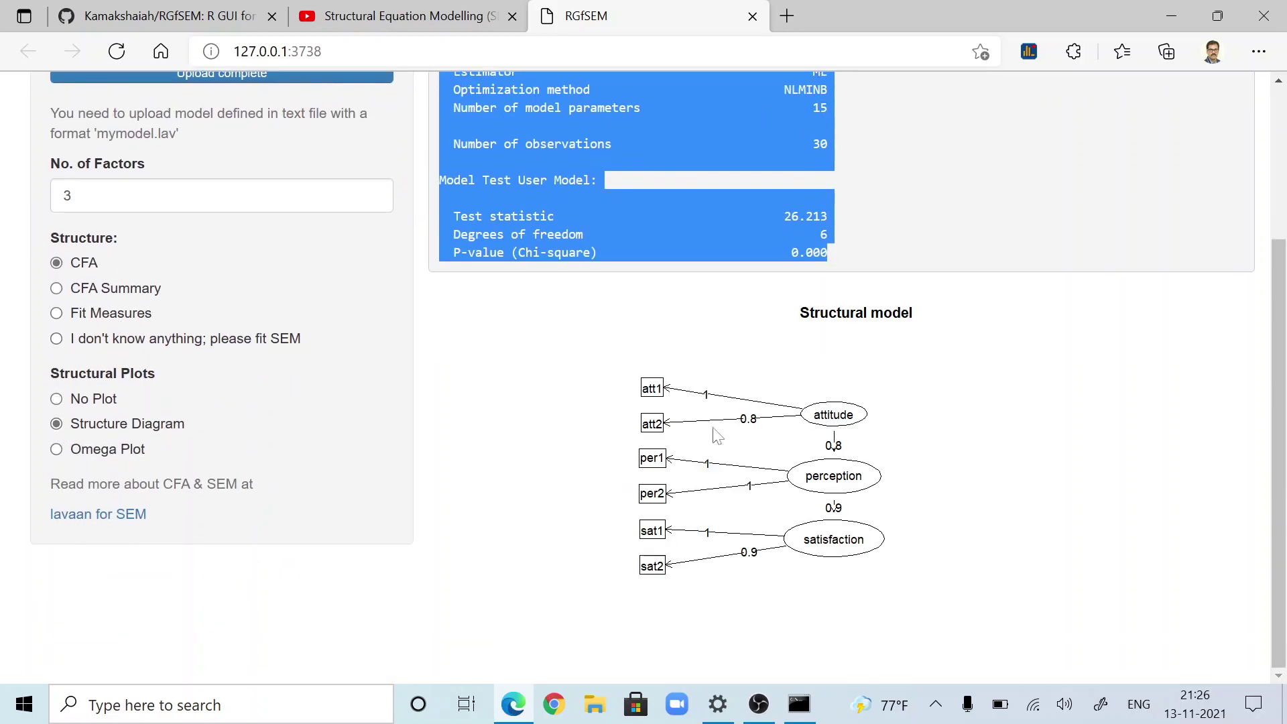
left_click_drag(726, 480, 845, 8)
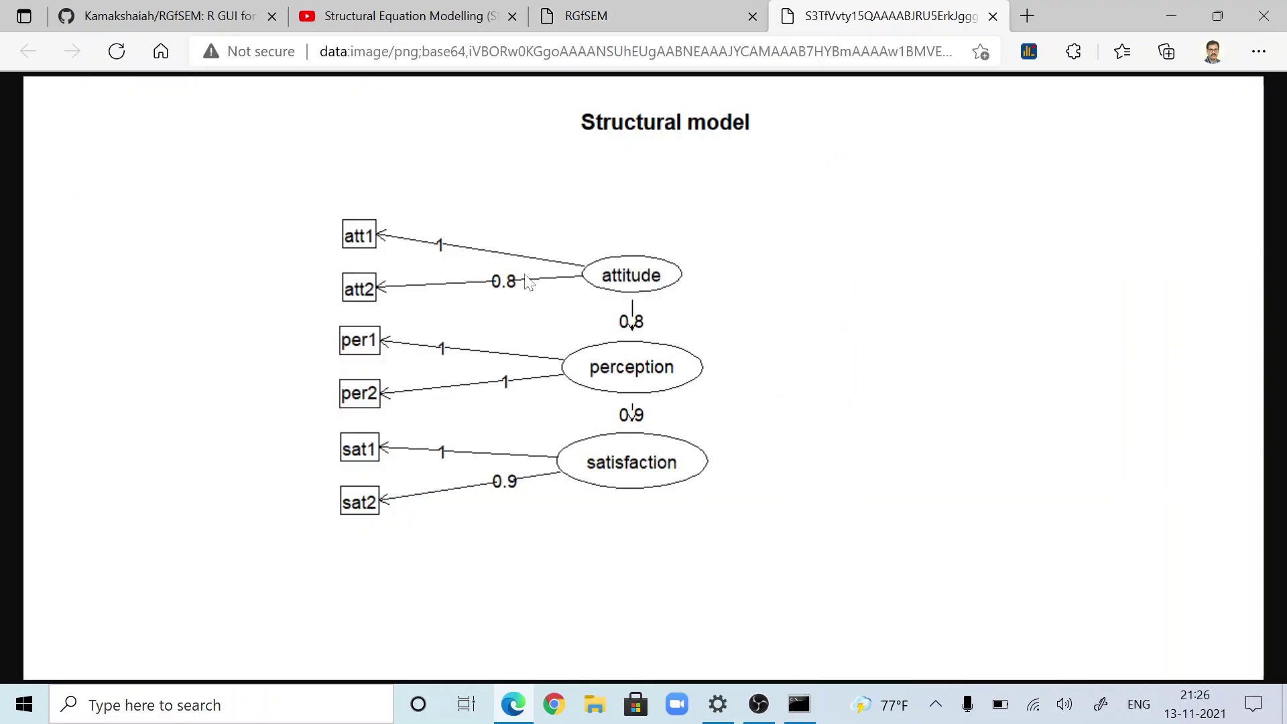
right_click(605, 350)
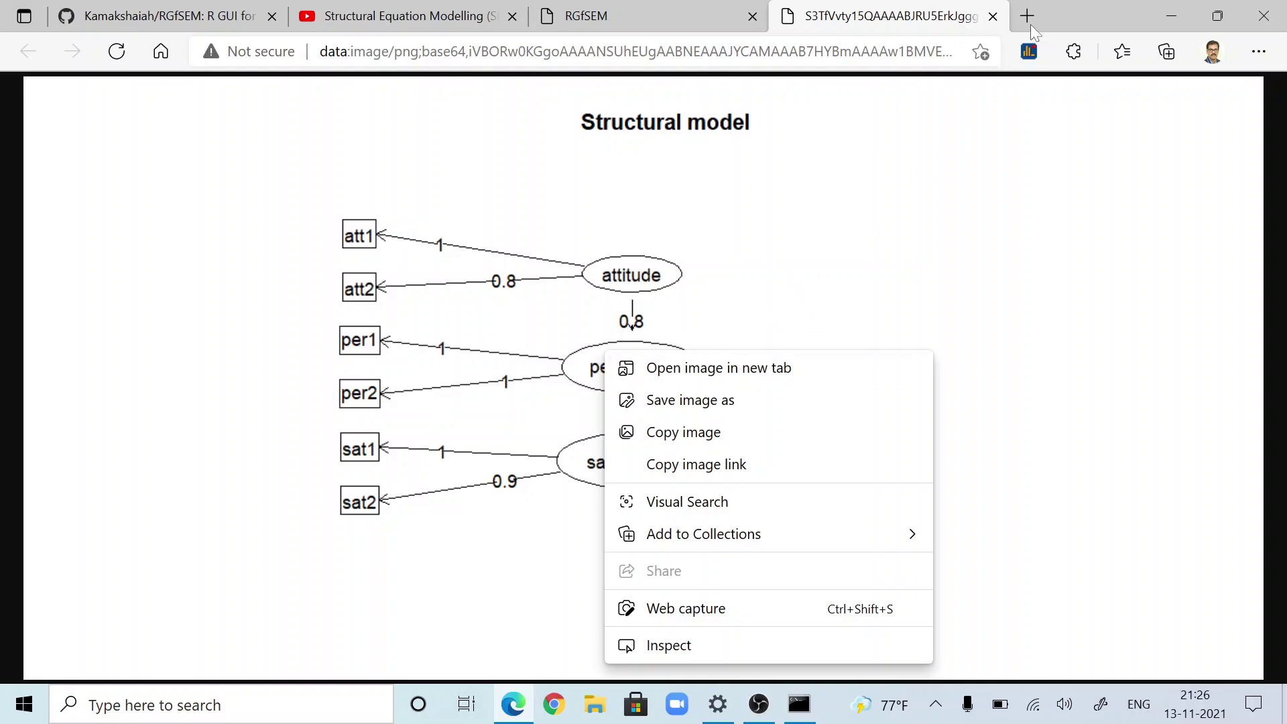
left_click(993, 16)
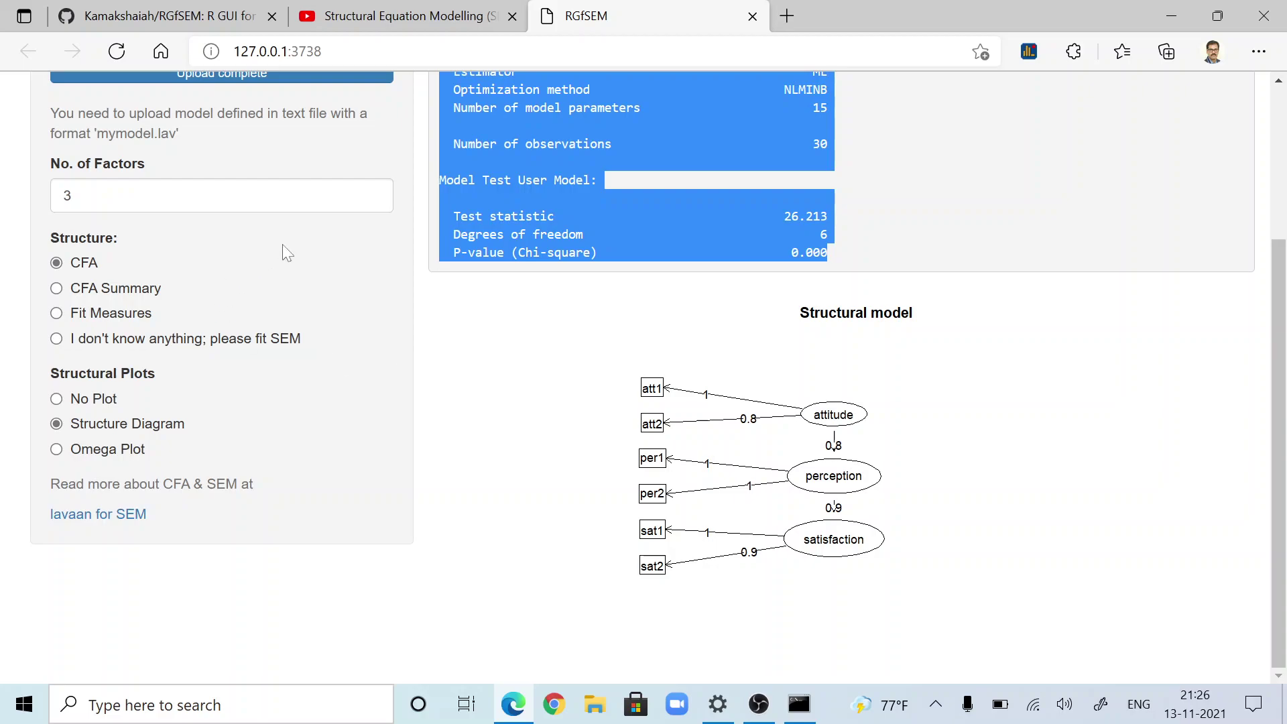
Set the structure to "I don't know anything; please fit SEM" and review the resulting output and structural model.
left_click(57, 338)
scroll(547, 566, "up", 3)
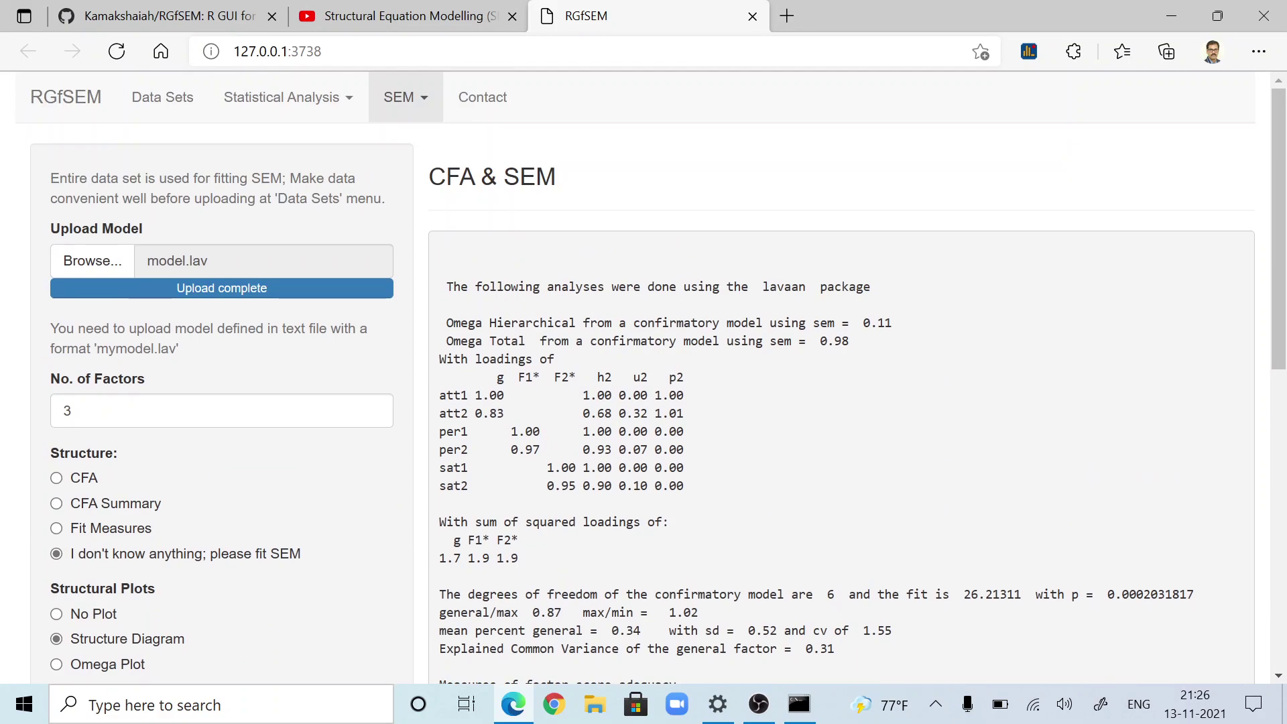
left_click_drag(441, 268, 882, 616)
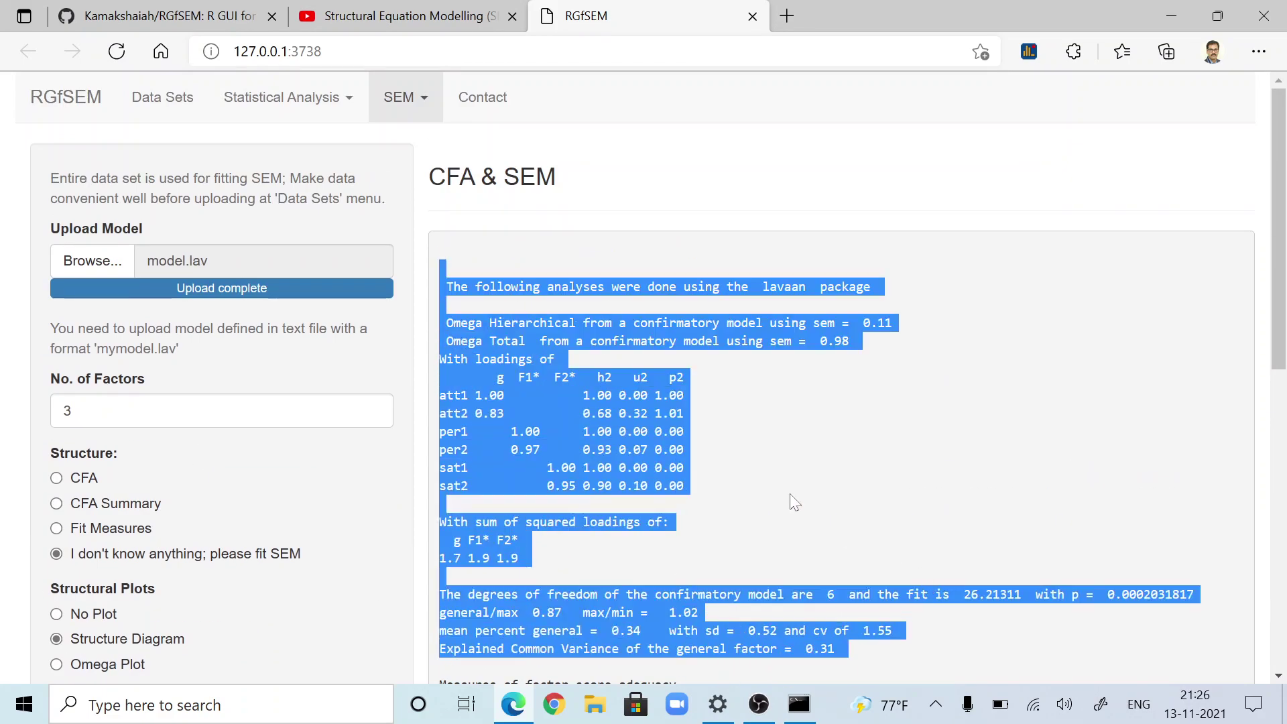
scroll(789, 494, "down", 10)
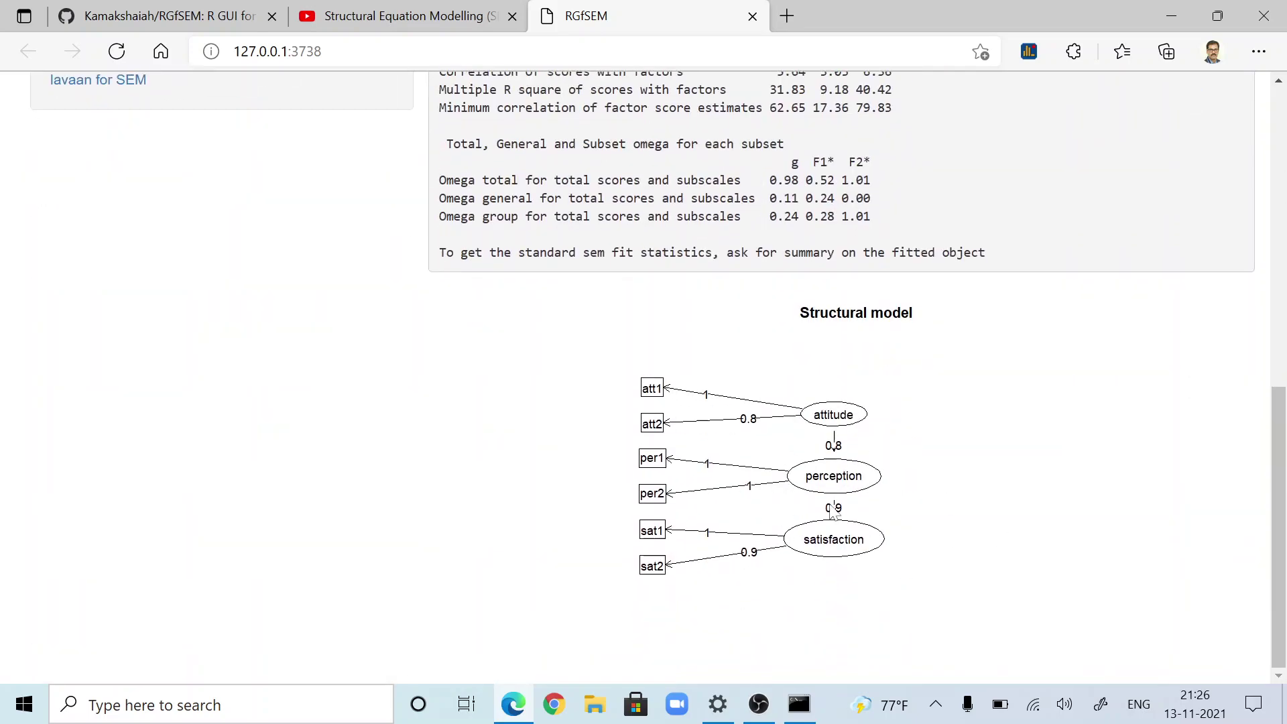
scroll(533, 511, "up", 5)
scroll(396, 440, "up", 5)
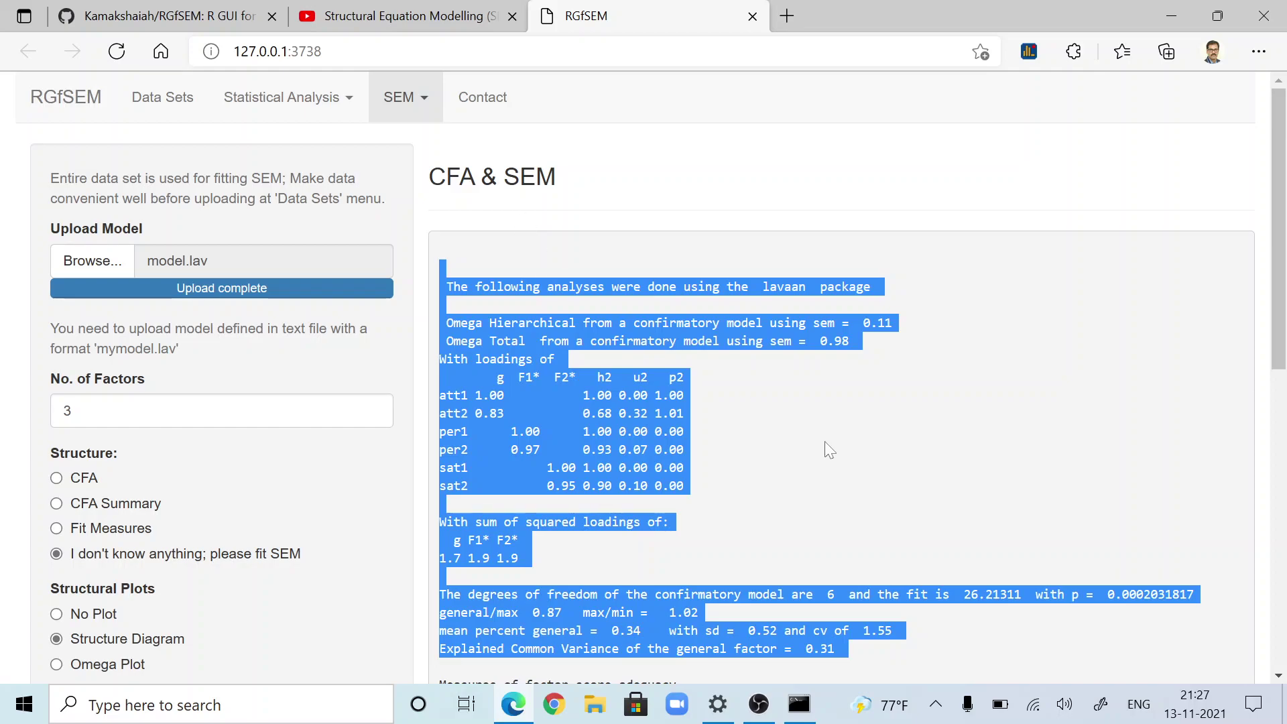
Look at the Structural Equation Modelling video playlist on YouTube, then return to RGfSEM and look through the fitted SEM output again.
left_click(444, 17)
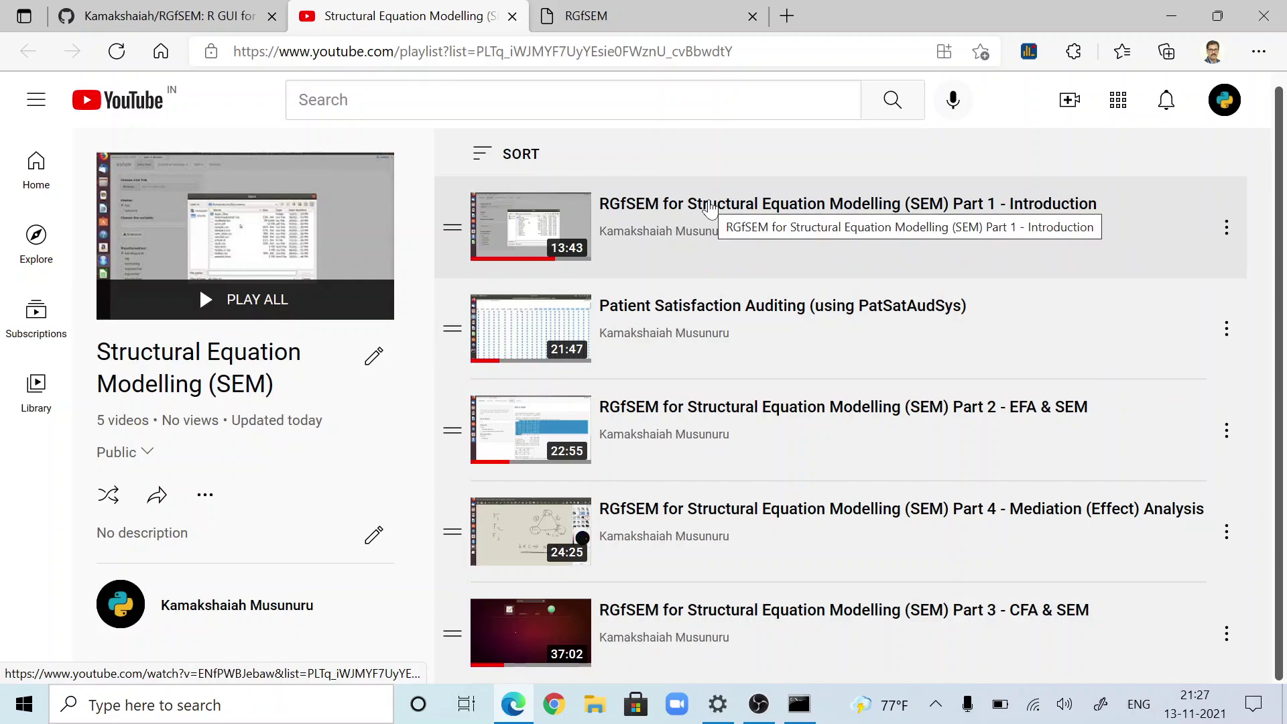
left_click(603, 16)
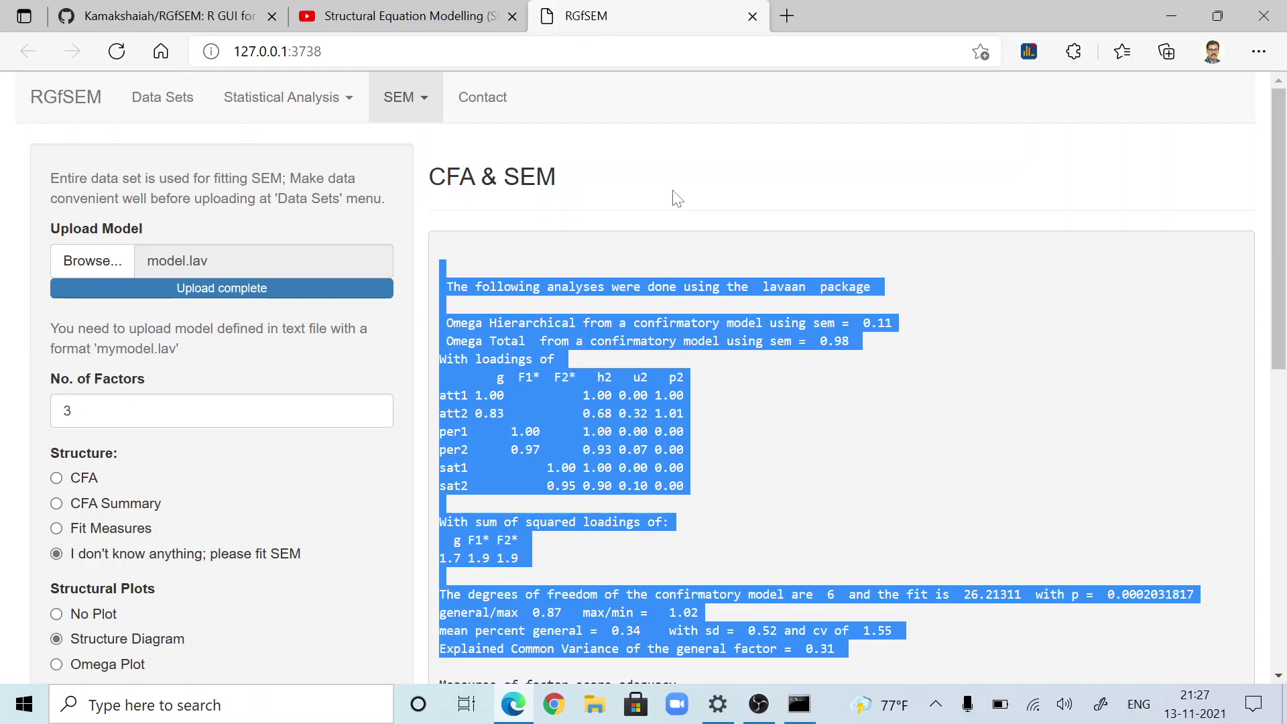
scroll(796, 442, "down", 5)
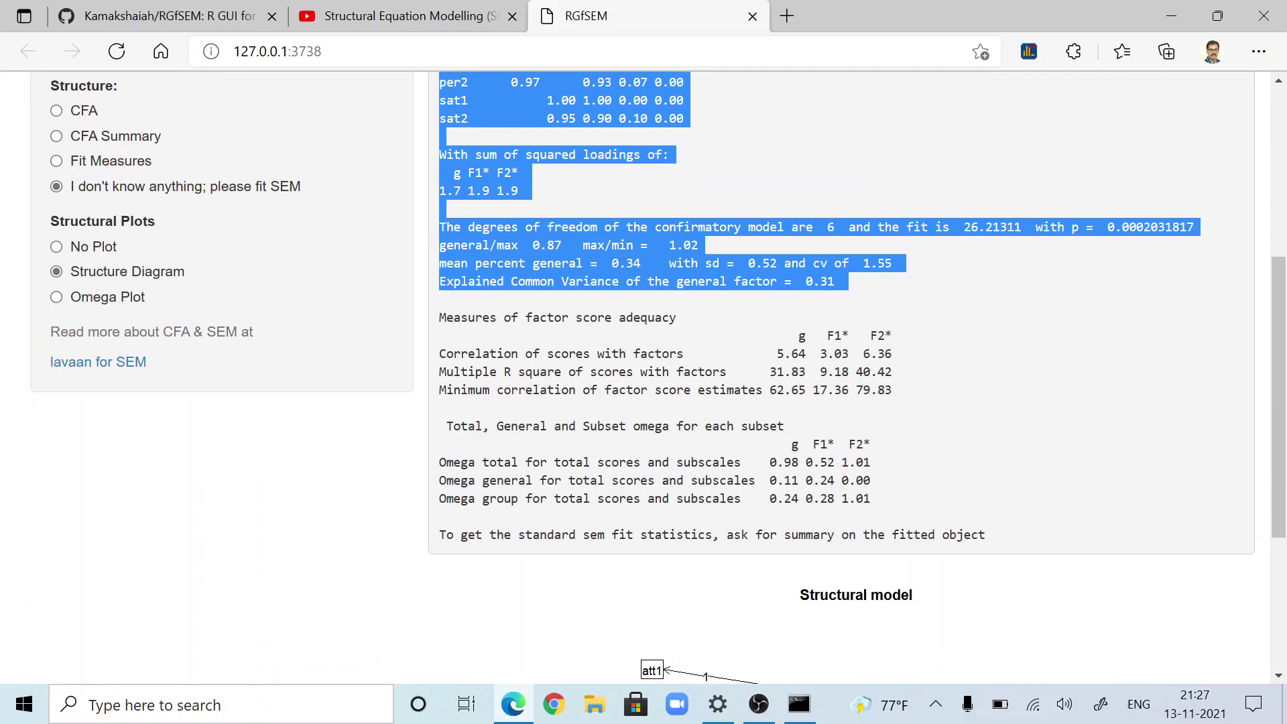
scroll(753, 431, "up", 4)
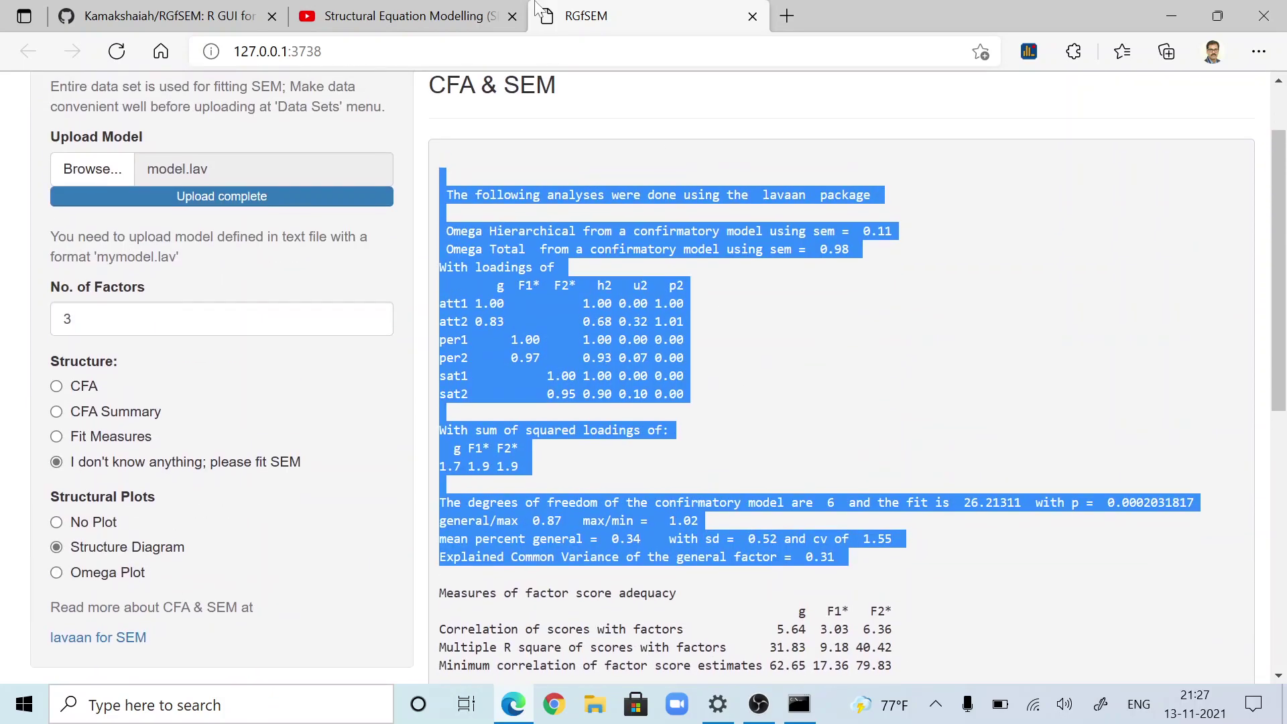